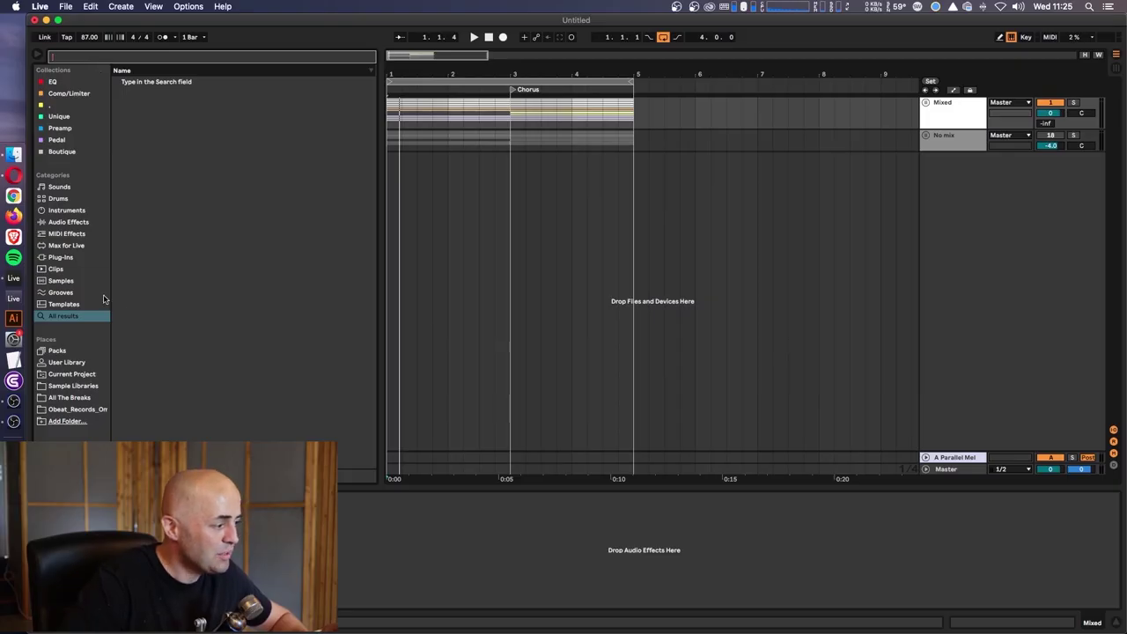
Find the Envelope Follower under Audio Effects > Modulators.
{"action": "left_click", "coordinate": [70, 247]}
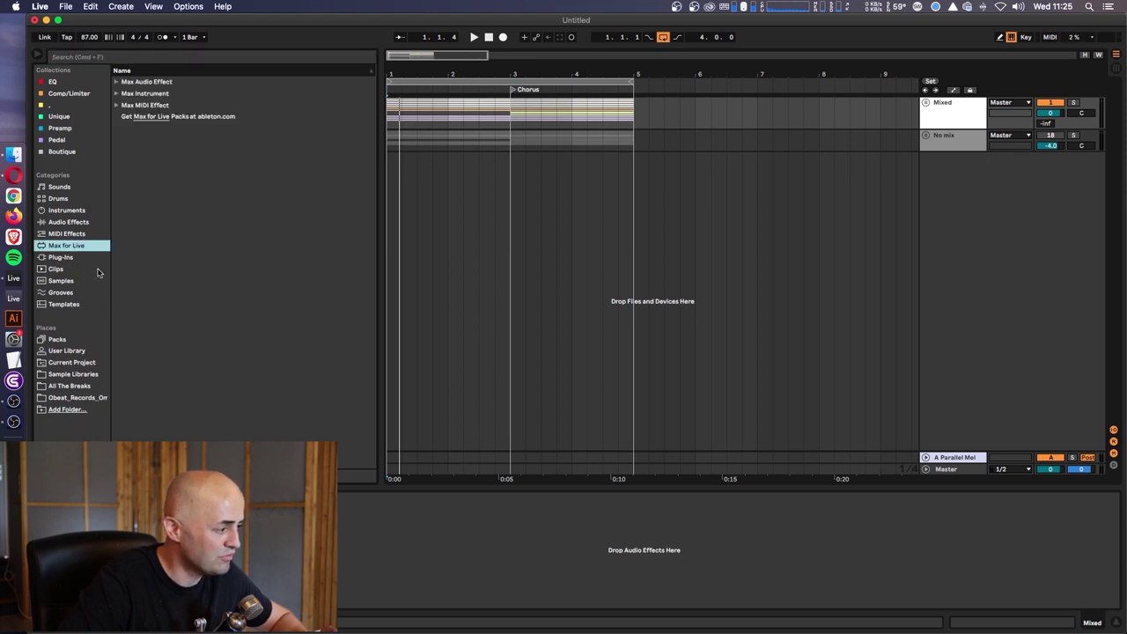
{"action": "left_click", "coordinate": [81, 224]}
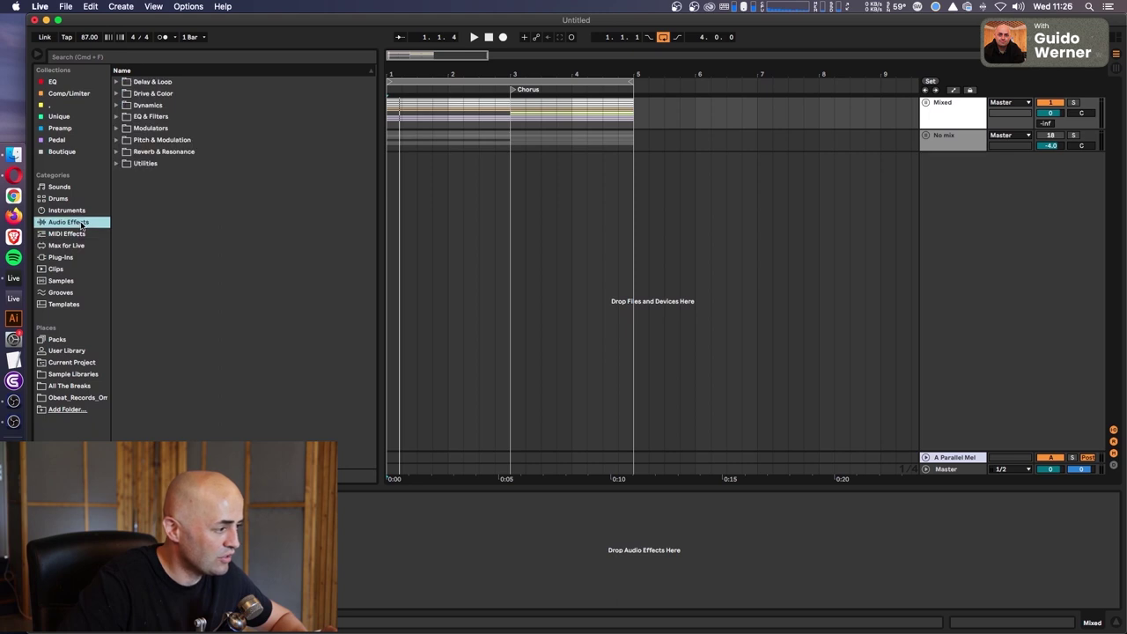
{"action": "left_click", "coordinate": [117, 128]}
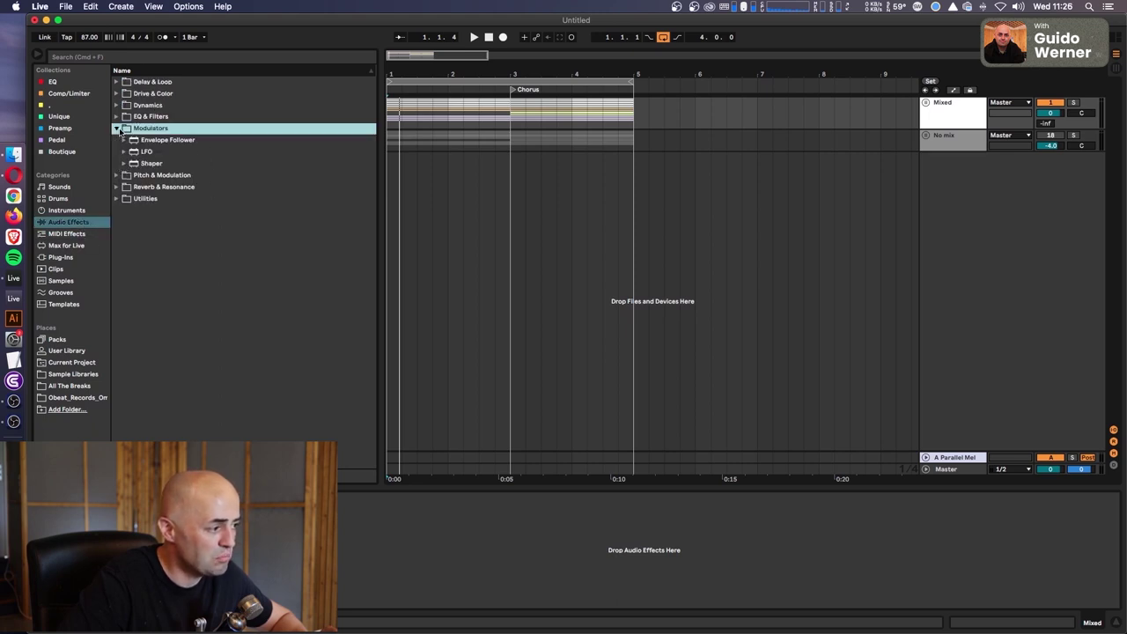
{"action": "left_click", "coordinate": [144, 141]}
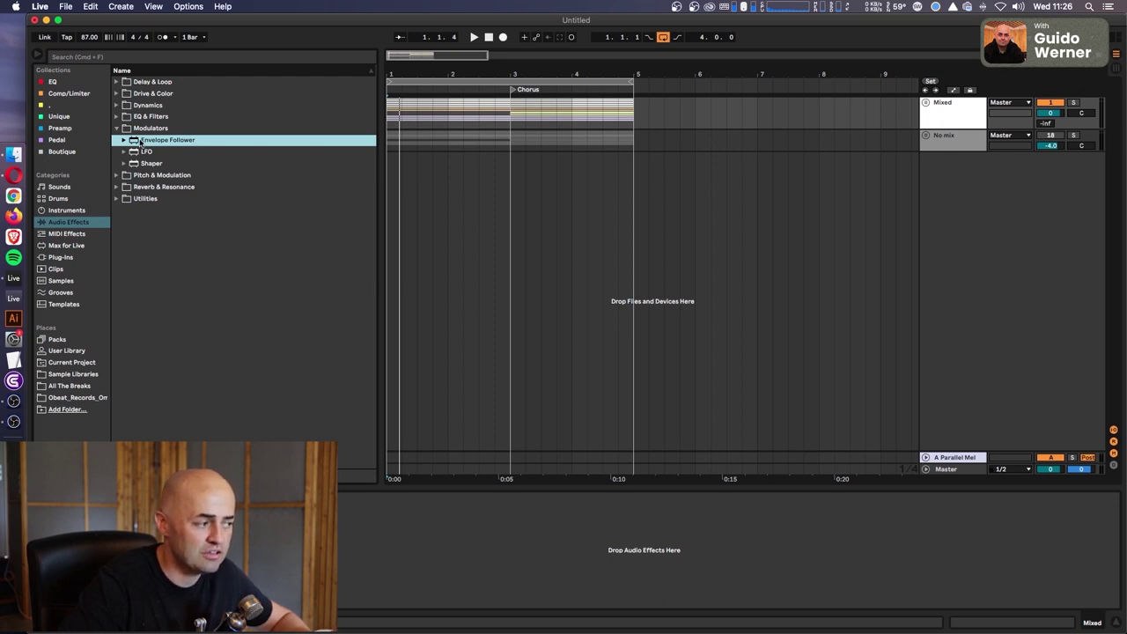
Load the Envelope Follower onto a new audio track and delete it, then unfold Mixed to show Drums.
{"action": "key", "text": "super+t"}
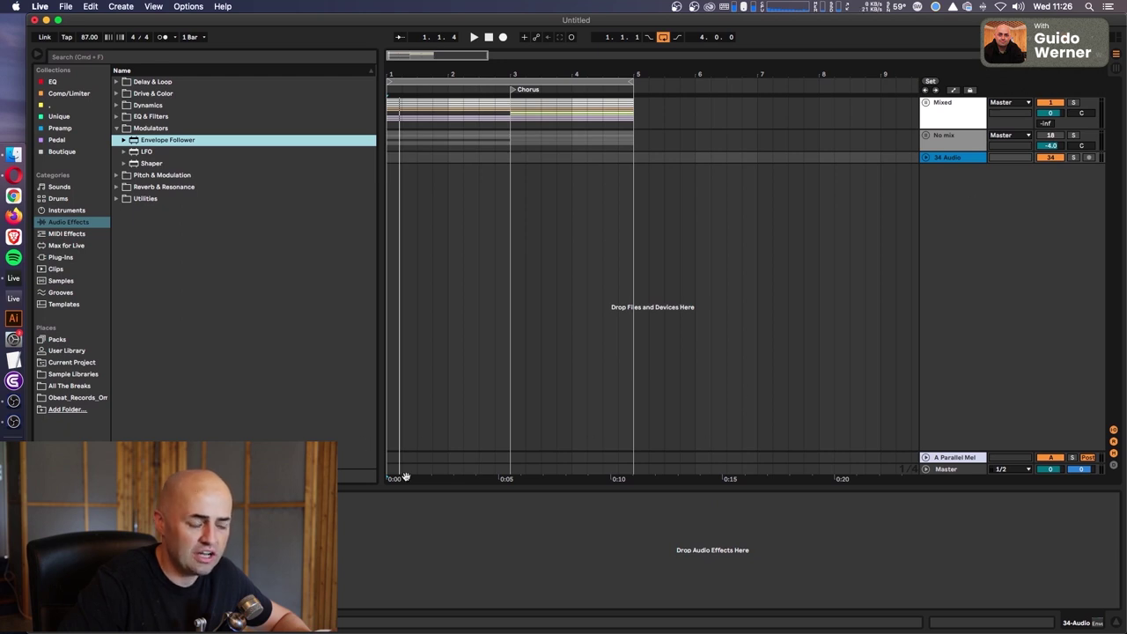
{"action": "key", "text": "Return"}
{"action": "left_click", "coordinate": [194, 513]}
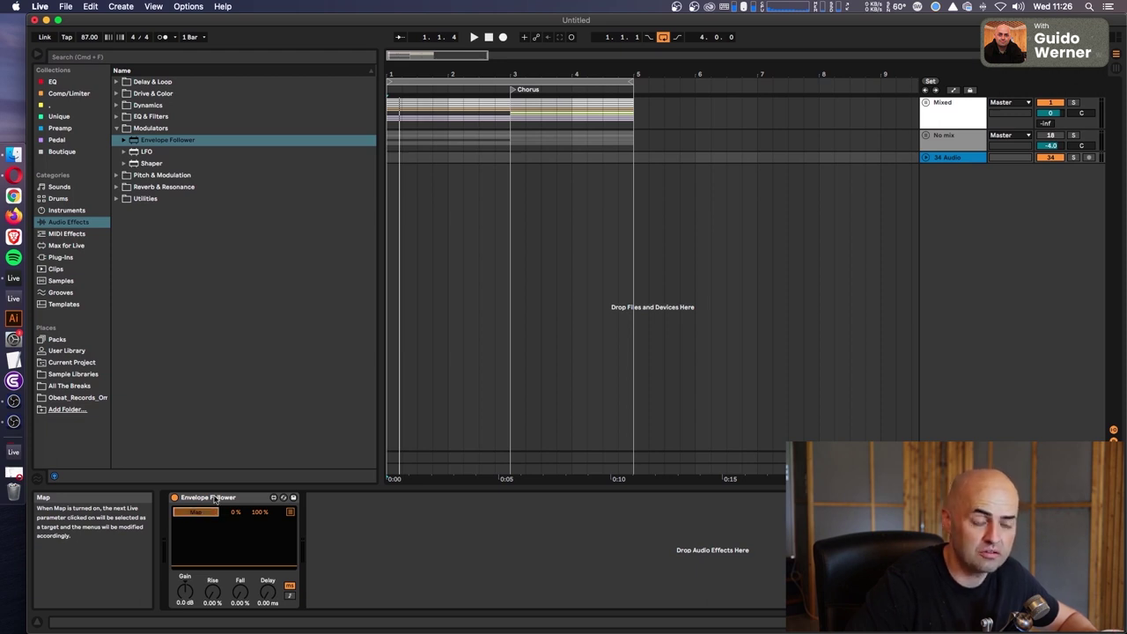
{"action": "left_click", "coordinate": [214, 499]}
{"action": "key", "text": "Delete"}
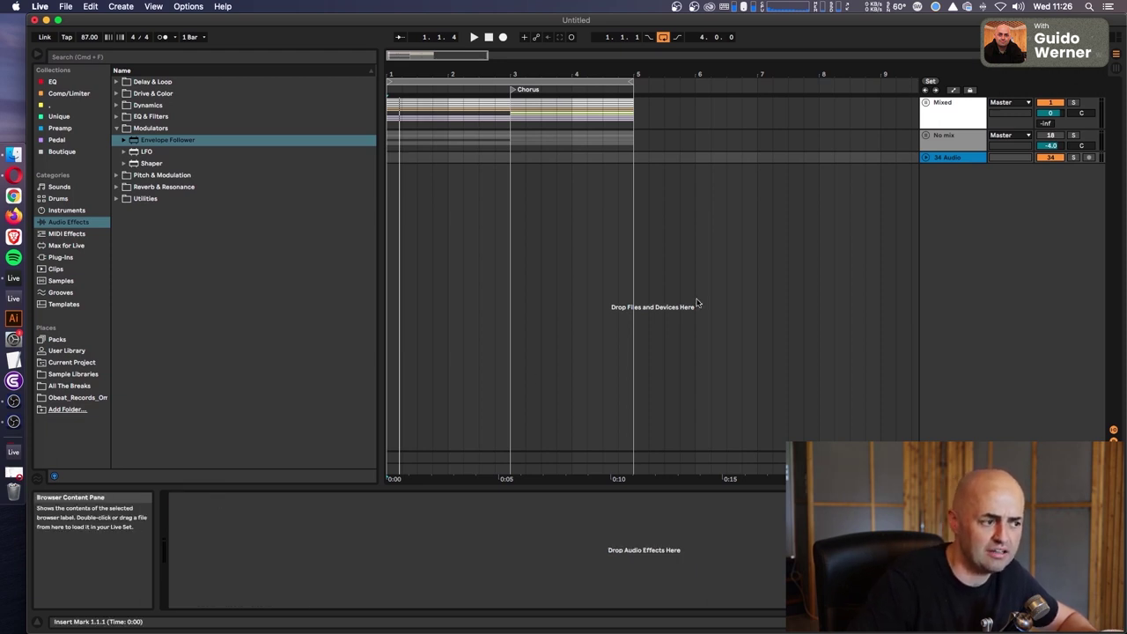
{"action": "left_click", "coordinate": [925, 102]}
{"action": "left_click", "coordinate": [947, 167]}
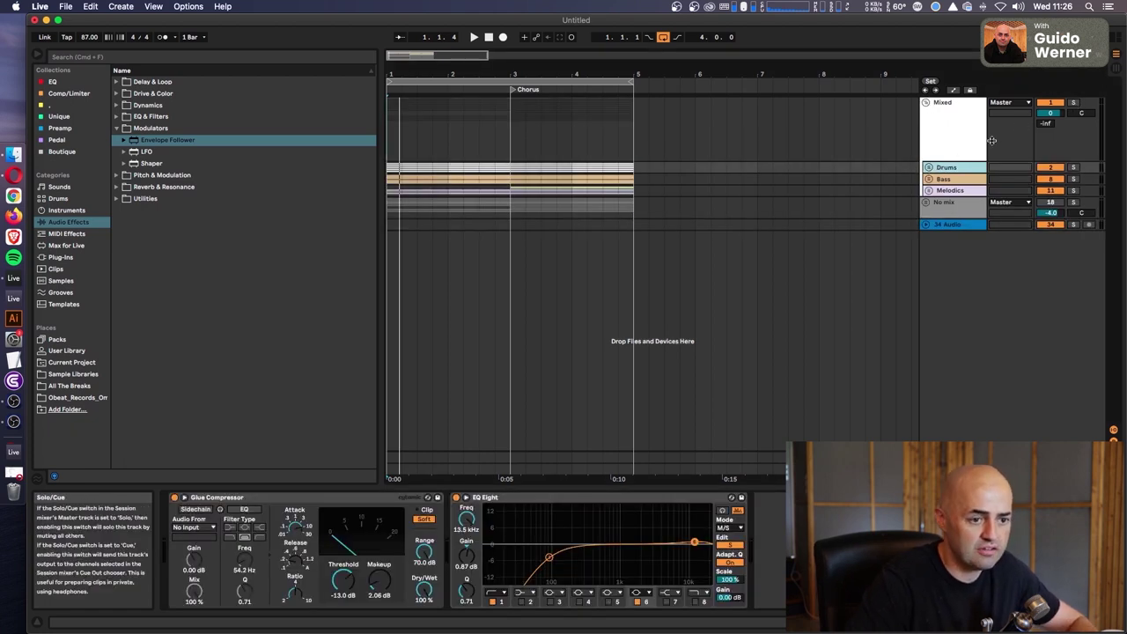
Delete the extra 34 Audio track and select bars 1–3 of the top track.
{"action": "left_click", "coordinate": [972, 225]}
{"action": "key", "text": "Delete"}
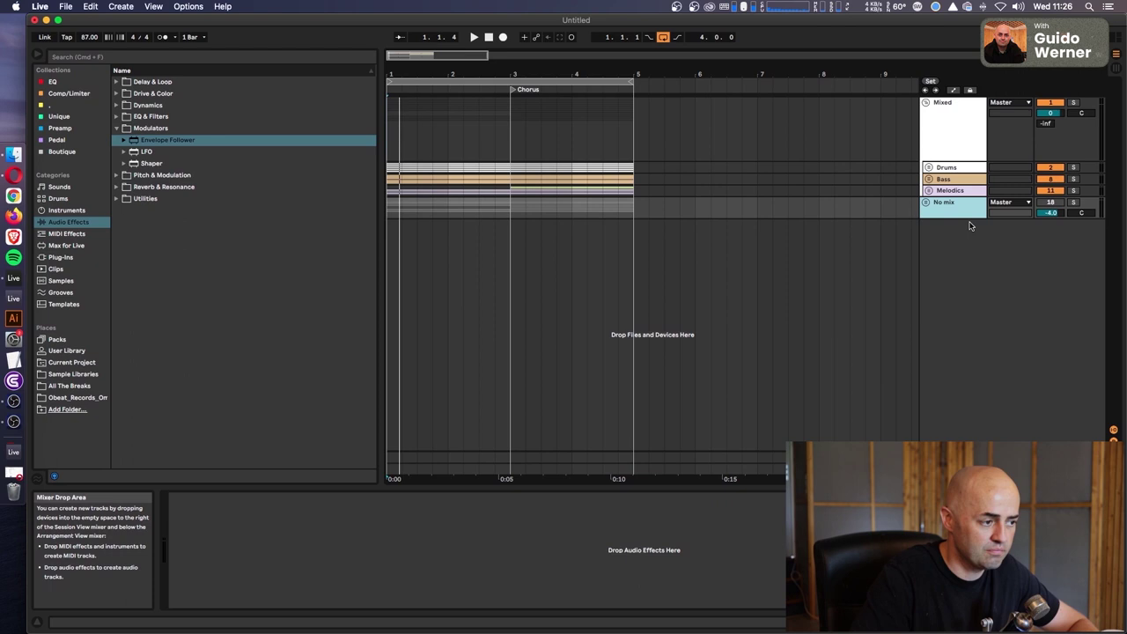
{"action": "left_click_drag", "start_coordinate": [392, 123], "coordinate": [509, 128]}
Browse the KIT_05 sample library, clear the time selection, and play the arrangement.
{"action": "left_click", "coordinate": [78, 397]}
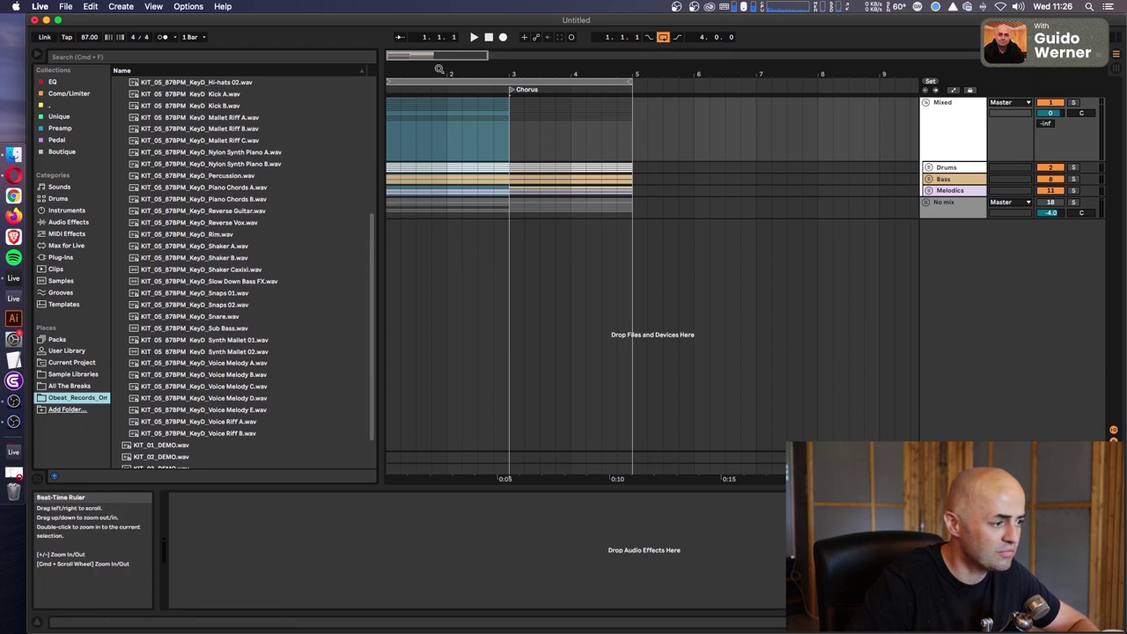
{"action": "left_click", "coordinate": [388, 111]}
{"action": "key", "text": "space"}
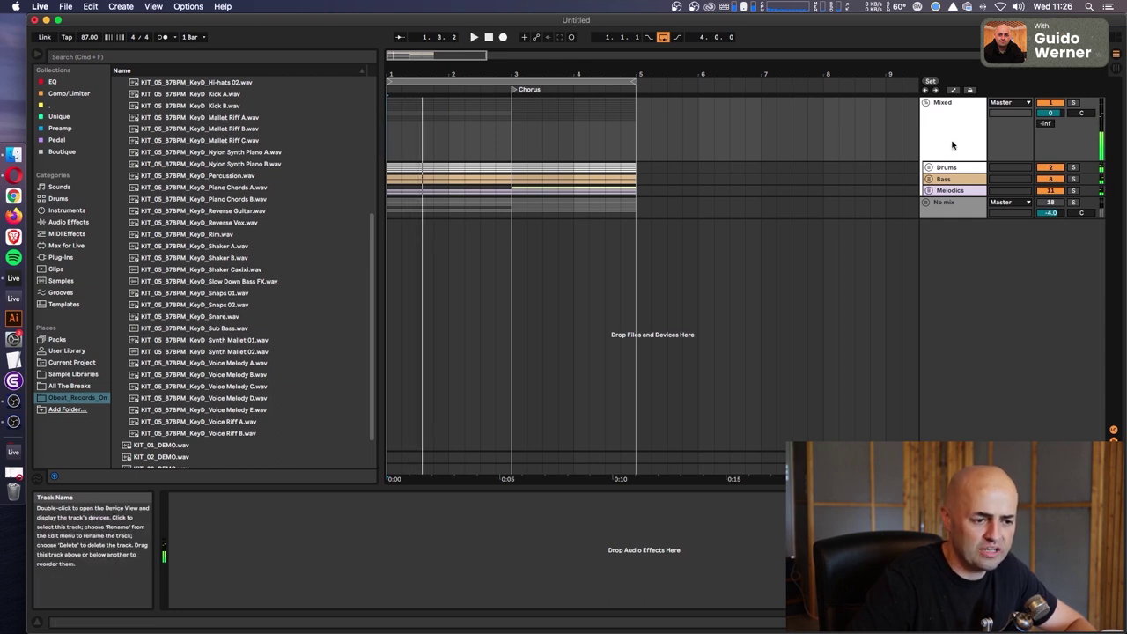
Unfold the Bass and Drums groups and select the Kick's Envelope Follower.
{"action": "left_click", "coordinate": [948, 179]}
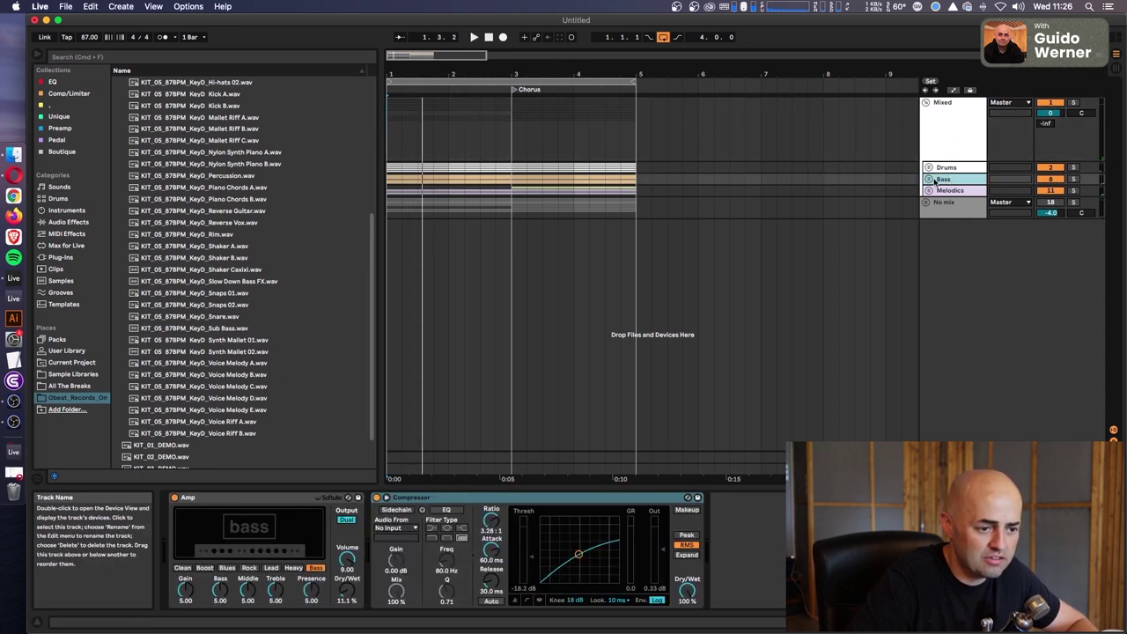
{"action": "left_click", "coordinate": [929, 180]}
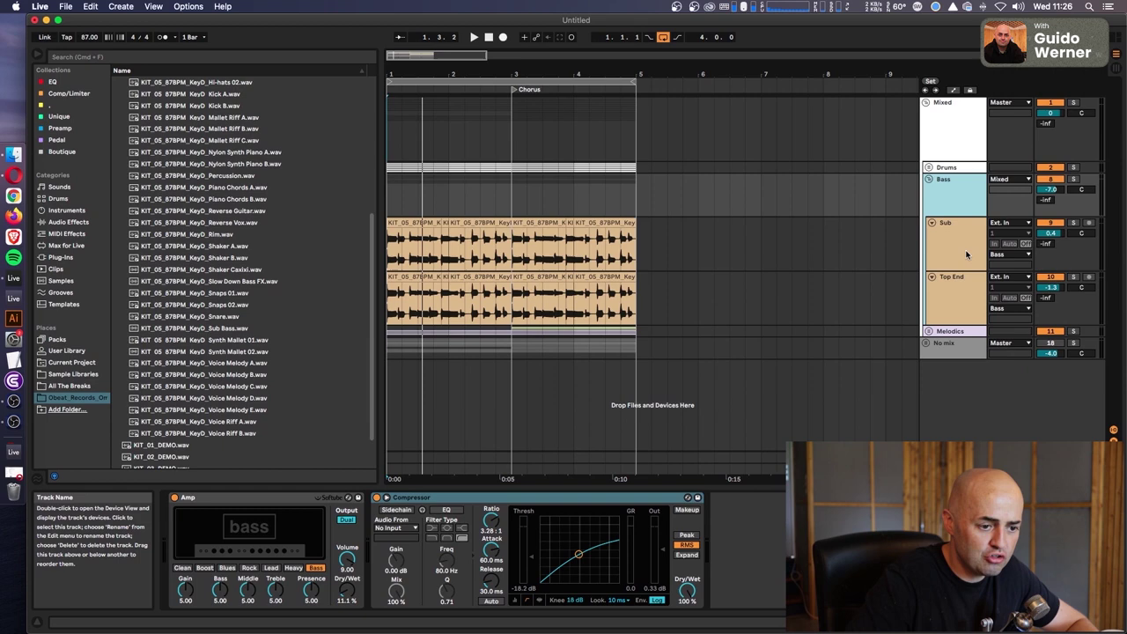
{"action": "left_click", "coordinate": [954, 247]}
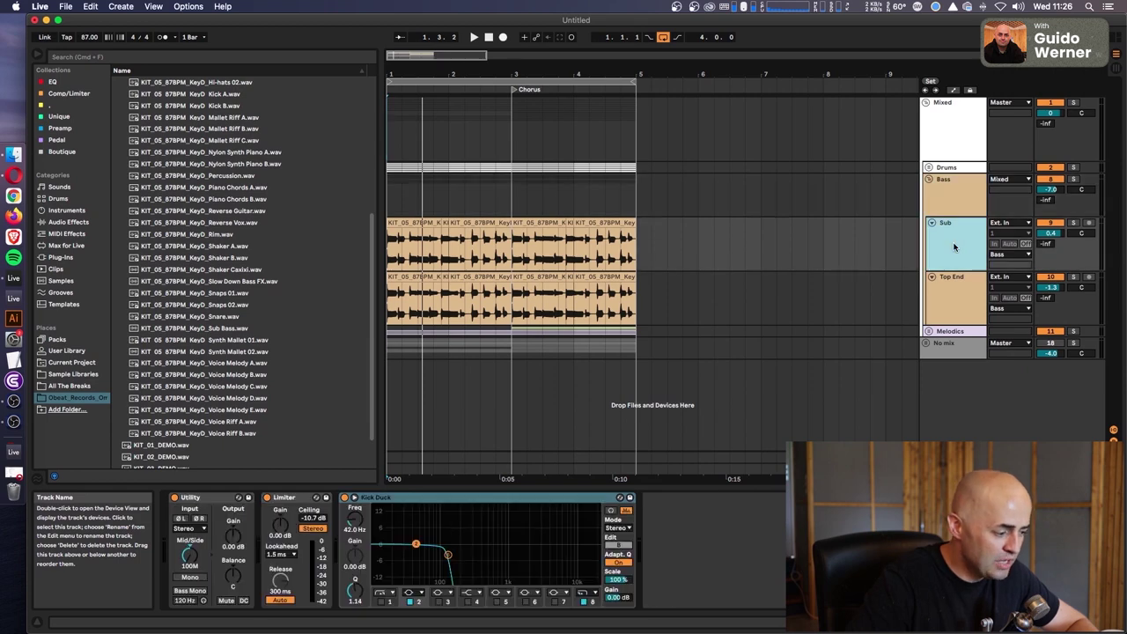
{"action": "left_click", "coordinate": [930, 168]}
{"action": "left_click", "coordinate": [956, 227]}
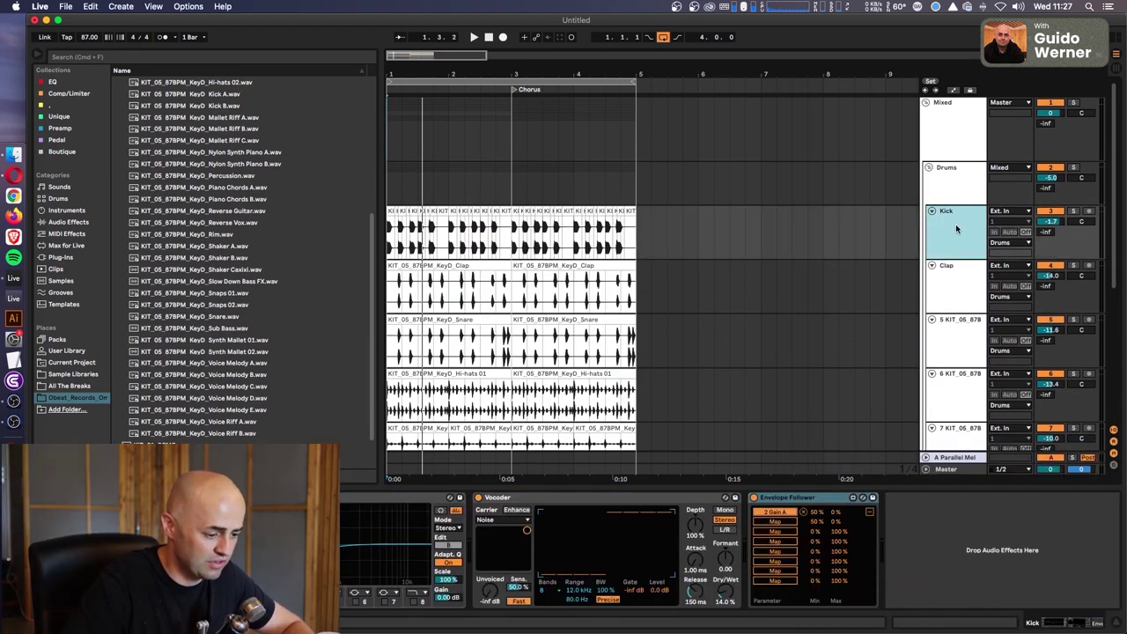
{"action": "left_click", "coordinate": [786, 498]}
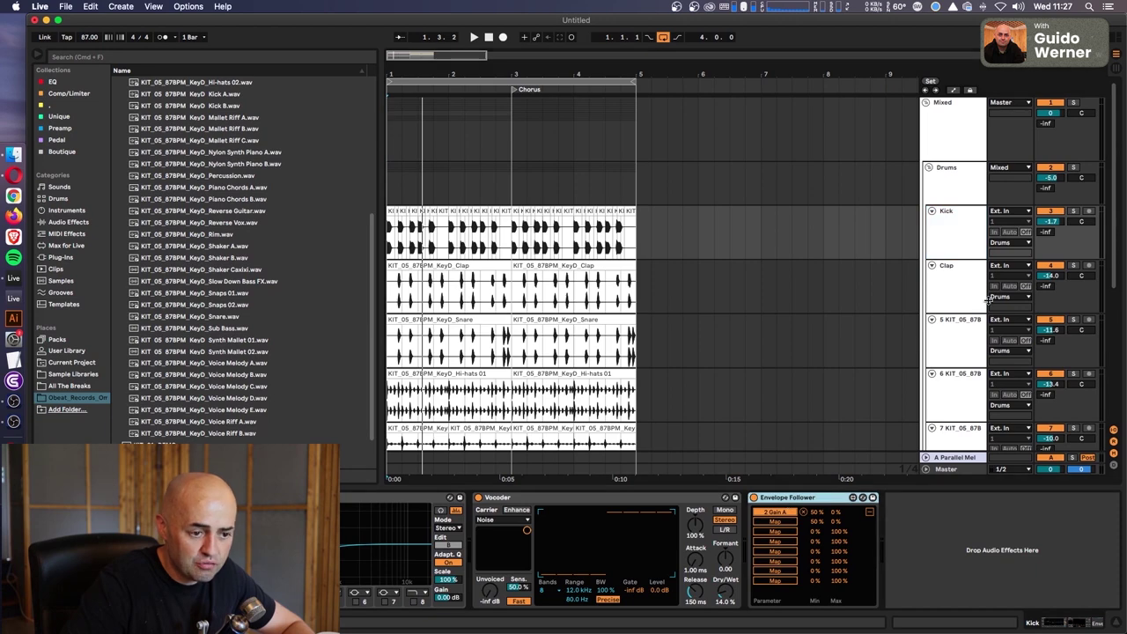
Reopen the Mixed group, show the Kick Envelope Follower's envelope settings, then view Sub's Kick Duck EQ.
{"action": "left_click", "coordinate": [926, 103]}
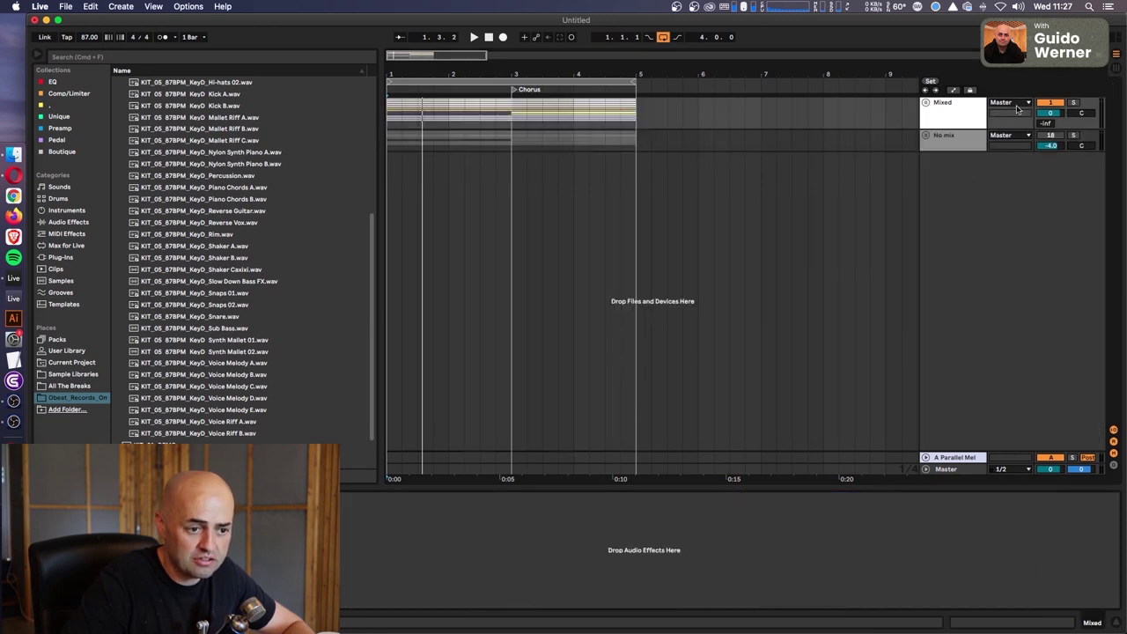
{"action": "left_click", "coordinate": [924, 102]}
{"action": "scroll", "coordinate": [978, 278], "scroll_direction": "down", "scroll_amount": 5}
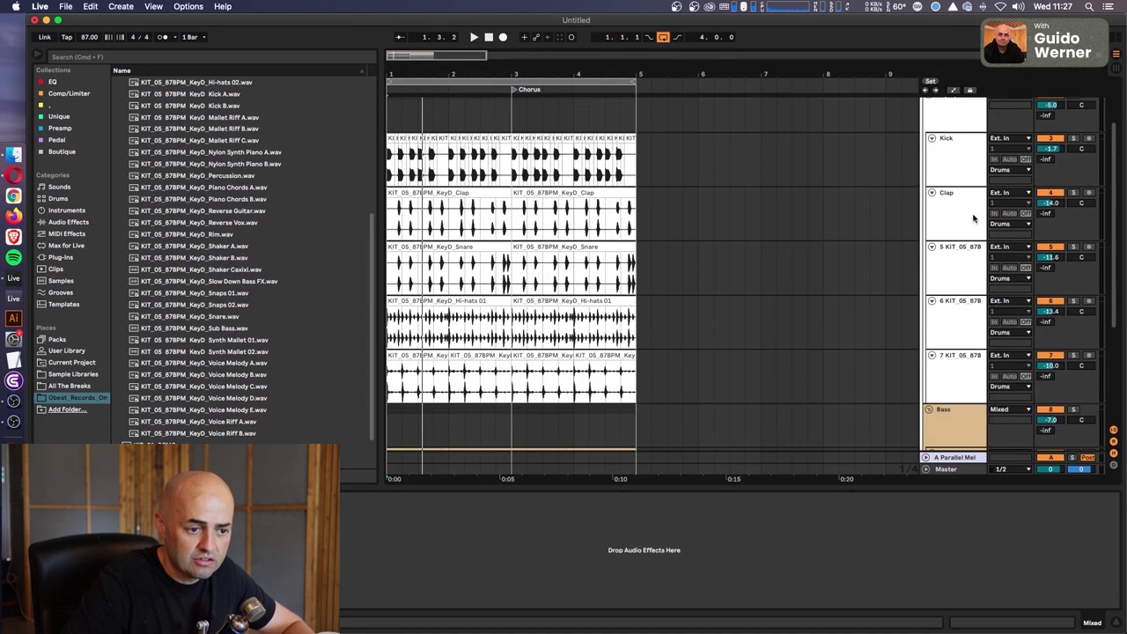
{"action": "scroll", "coordinate": [977, 278], "scroll_direction": "down", "scroll_amount": 2}
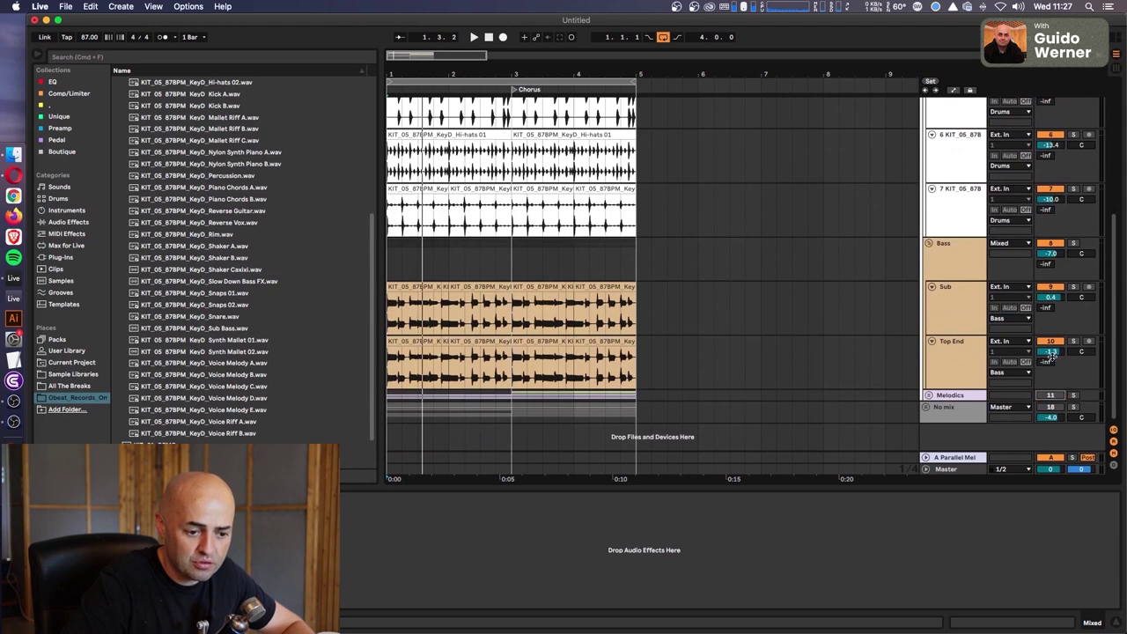
{"action": "scroll", "coordinate": [1035, 340], "scroll_direction": "up", "scroll_amount": 7}
{"action": "left_click", "coordinate": [955, 231]}
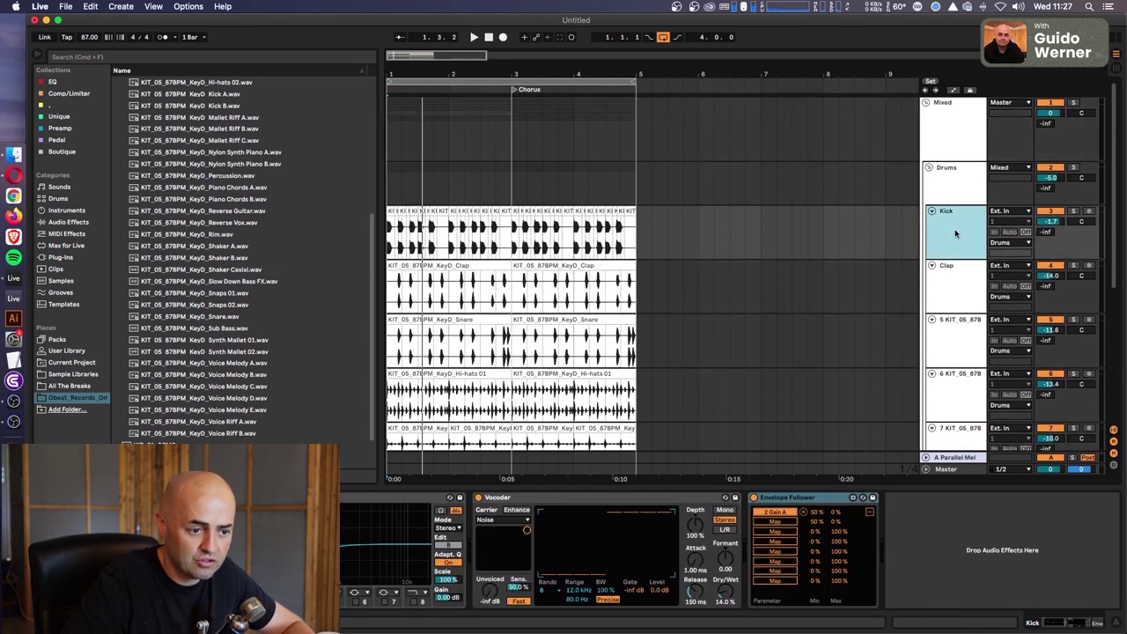
{"action": "left_click", "coordinate": [868, 513]}
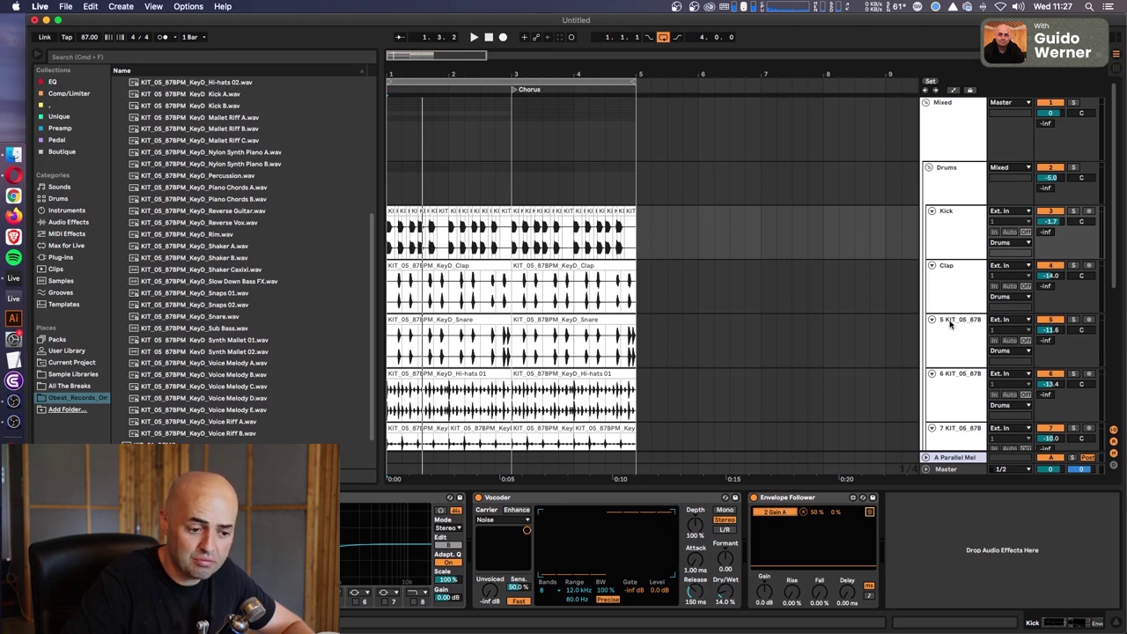
{"action": "scroll", "coordinate": [956, 234], "scroll_direction": "down", "scroll_amount": 5}
{"action": "left_click", "coordinate": [955, 374]}
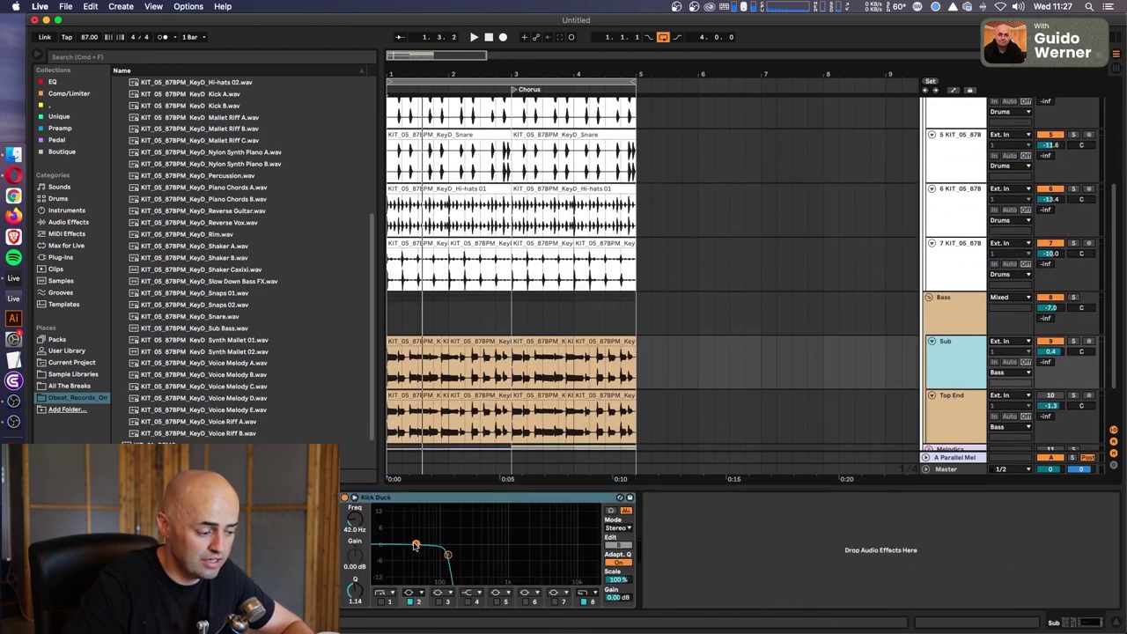
Play the arrangement and pull the Kick Duck 42 Hz band down to hear the dip.
{"action": "key", "text": "space"}
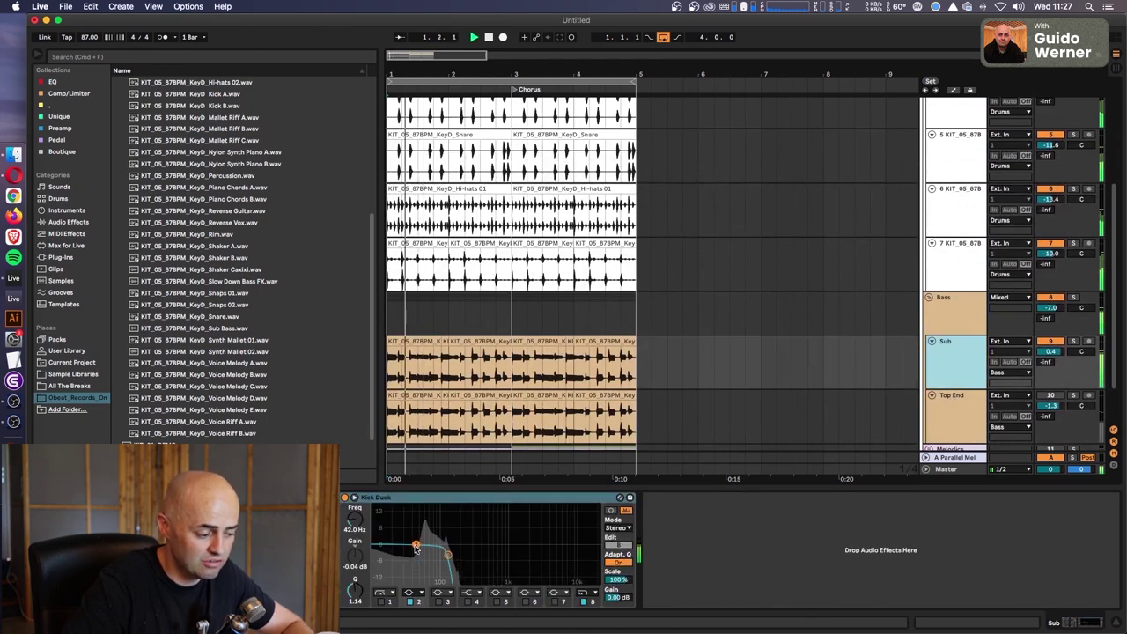
{"action": "left_click_drag", "start_coordinate": [416, 546], "coordinate": [415, 546]}
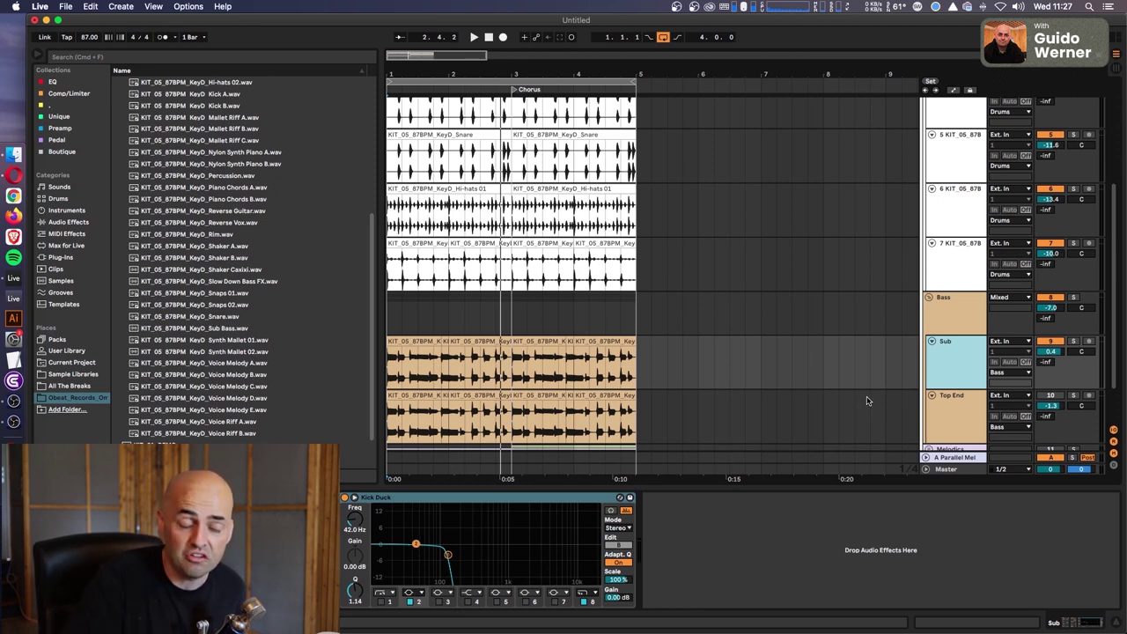
Search 'compr' and add a Compressor to the Bass group.
{"action": "left_click", "coordinate": [160, 60]}
{"action": "type", "text": "c"}
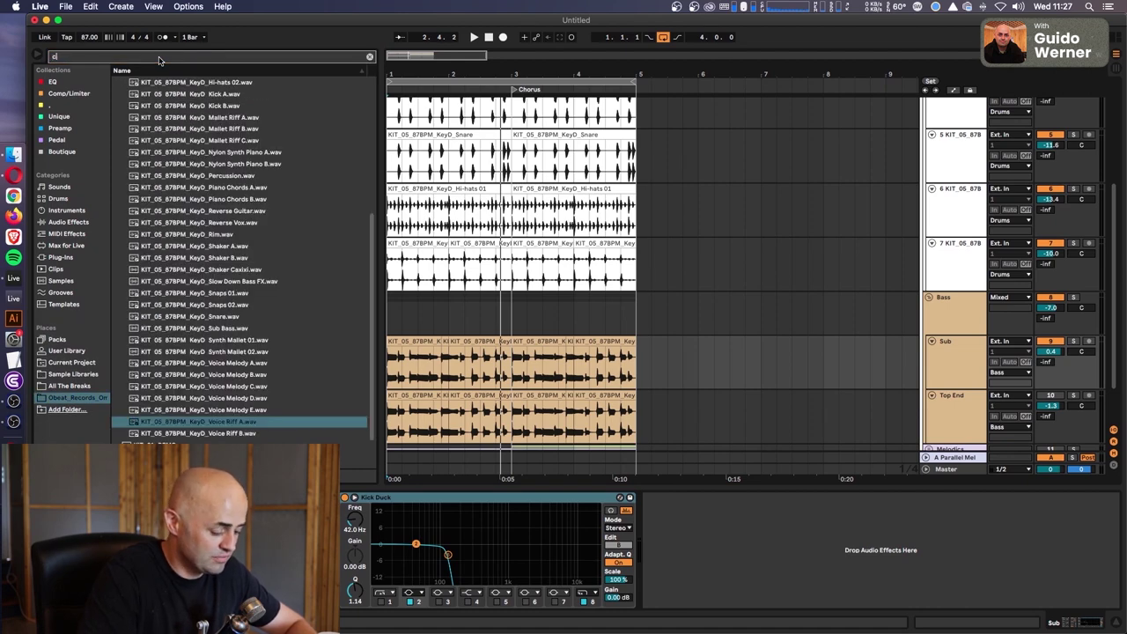
{"action": "type", "text": "ompres"}
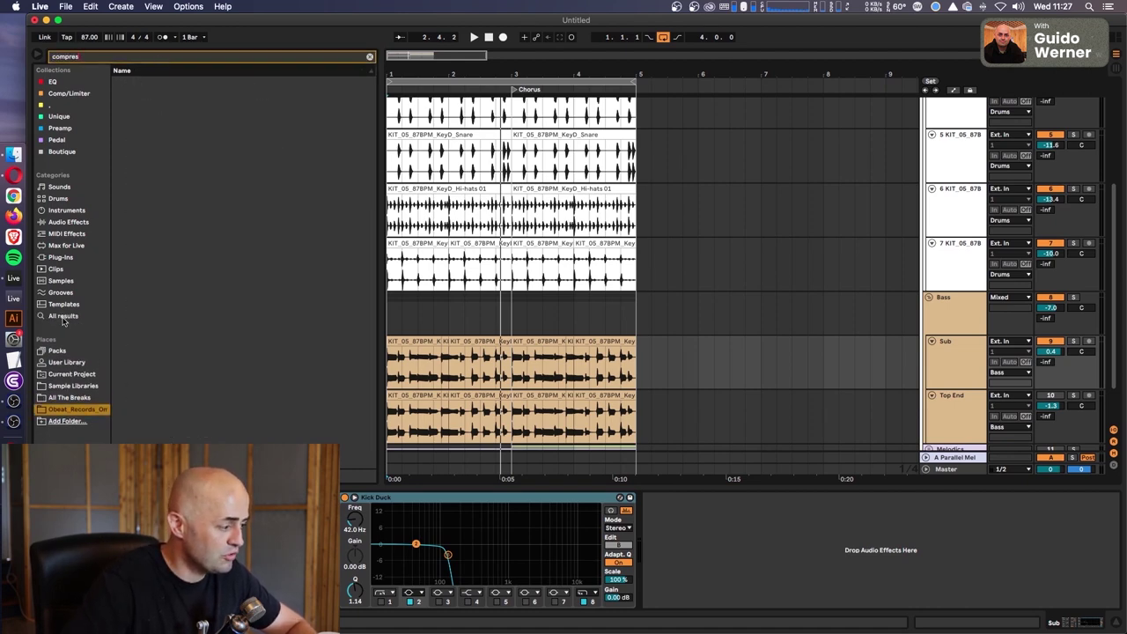
{"action": "left_click", "coordinate": [62, 319]}
{"action": "left_click_drag", "start_coordinate": [159, 95], "coordinate": [553, 278]}
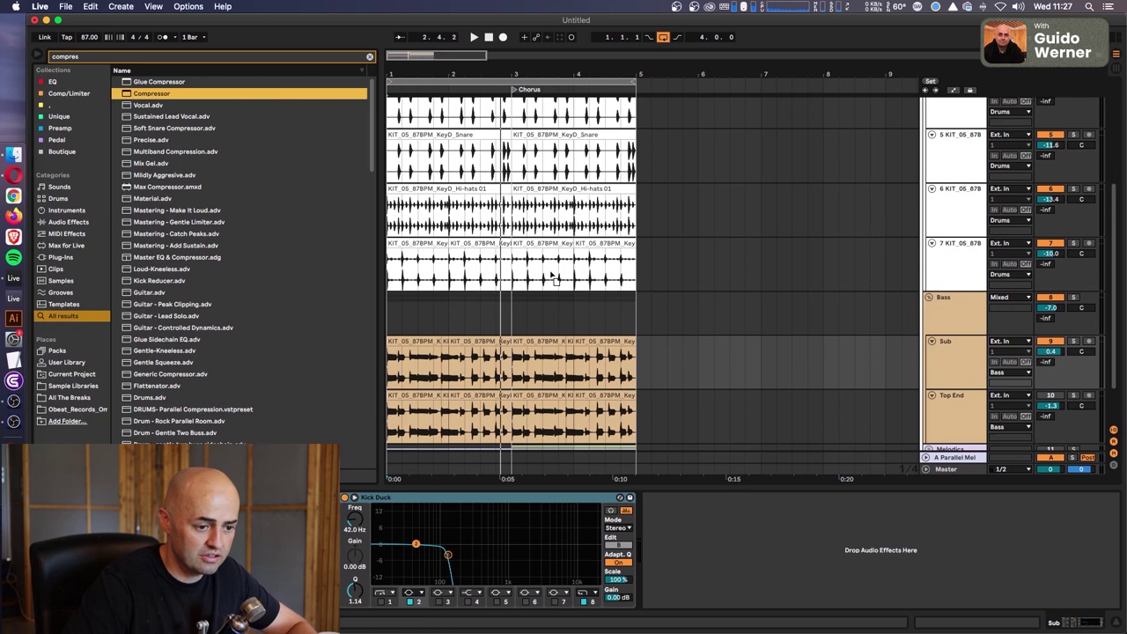
{"action": "left_click_drag", "start_coordinate": [960, 309], "coordinate": [956, 310]}
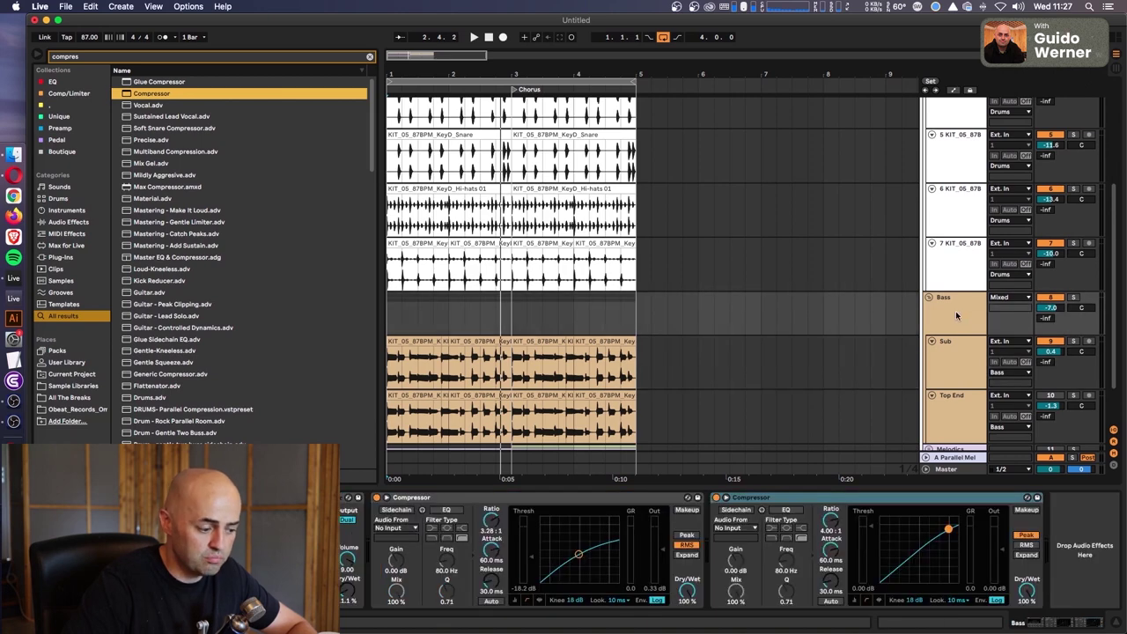
Bypass Sub's Kick Duck EQ and feed the Bass group's second Compressor sidechain from Kick.
{"action": "left_click", "coordinate": [952, 366]}
{"action": "left_click", "coordinate": [344, 498]}
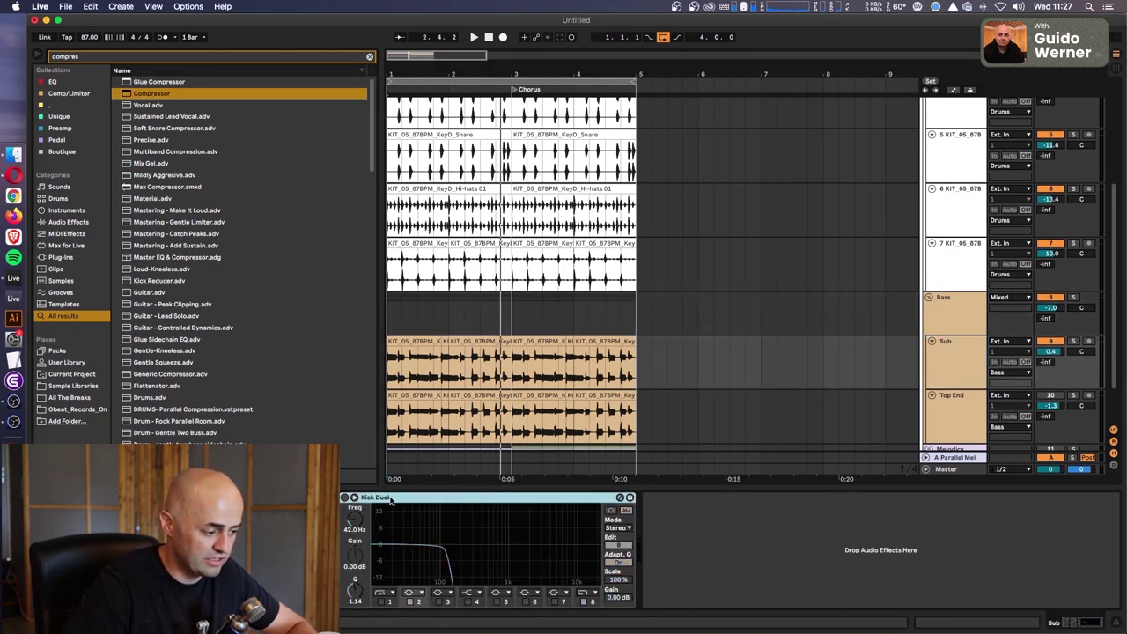
{"action": "left_click", "coordinate": [949, 312]}
{"action": "left_click", "coordinate": [765, 499]}
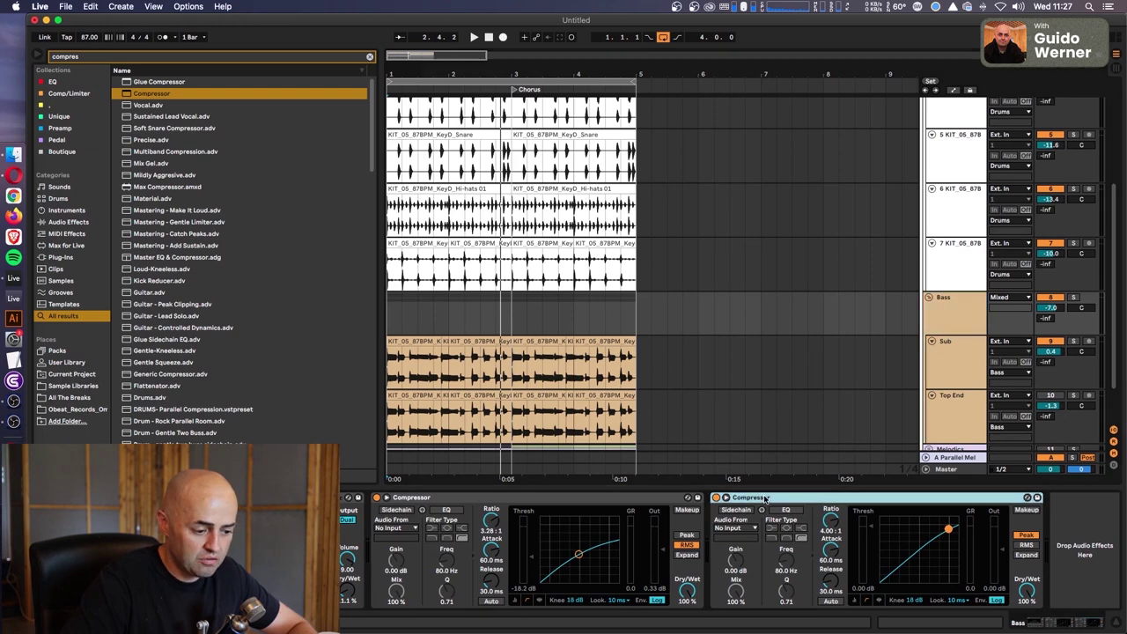
{"action": "left_click", "coordinate": [737, 527]}
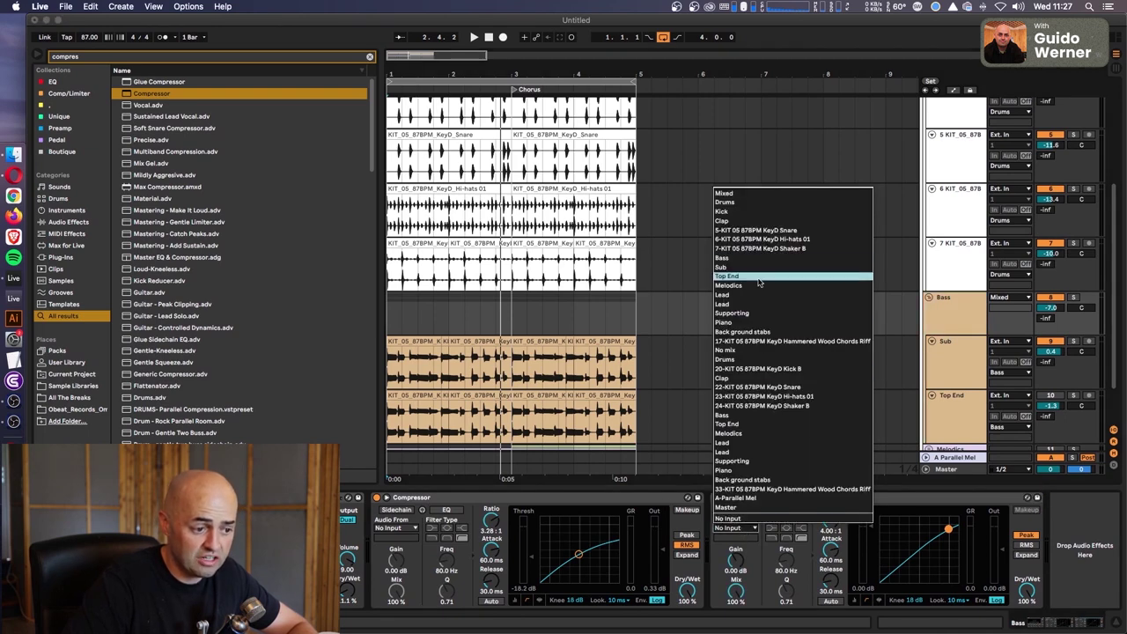
{"action": "left_click", "coordinate": [743, 213]}
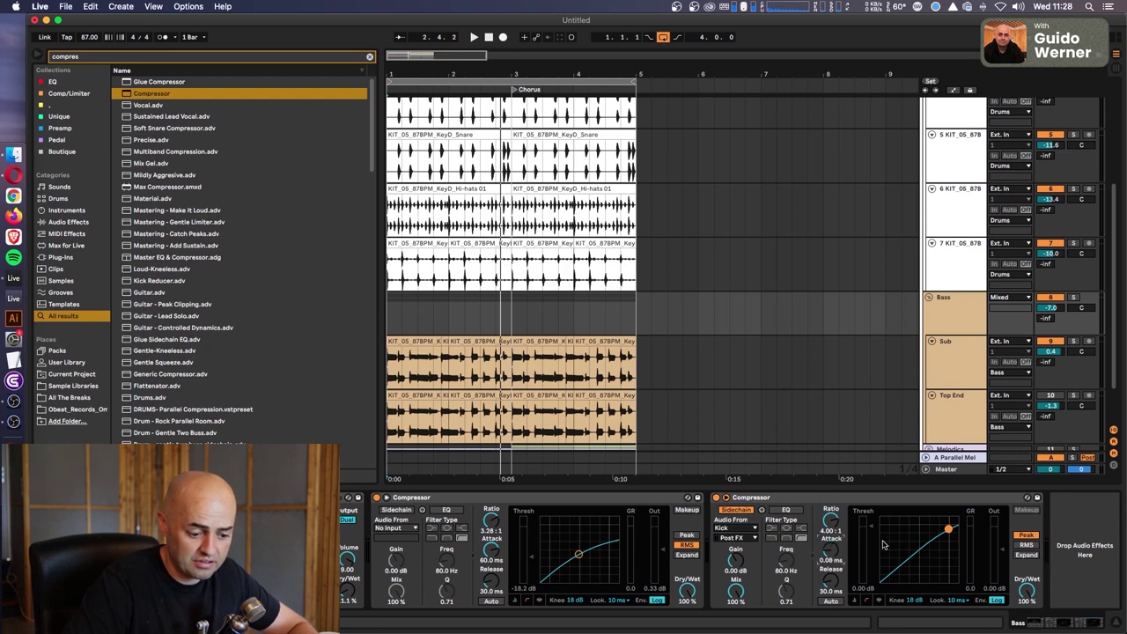
Drop the sidechain Compressor's threshold to -31 dB, audition it, then show Sub's Kick Duck EQ.
{"action": "left_click_drag", "start_coordinate": [871, 527], "coordinate": [870, 557]}
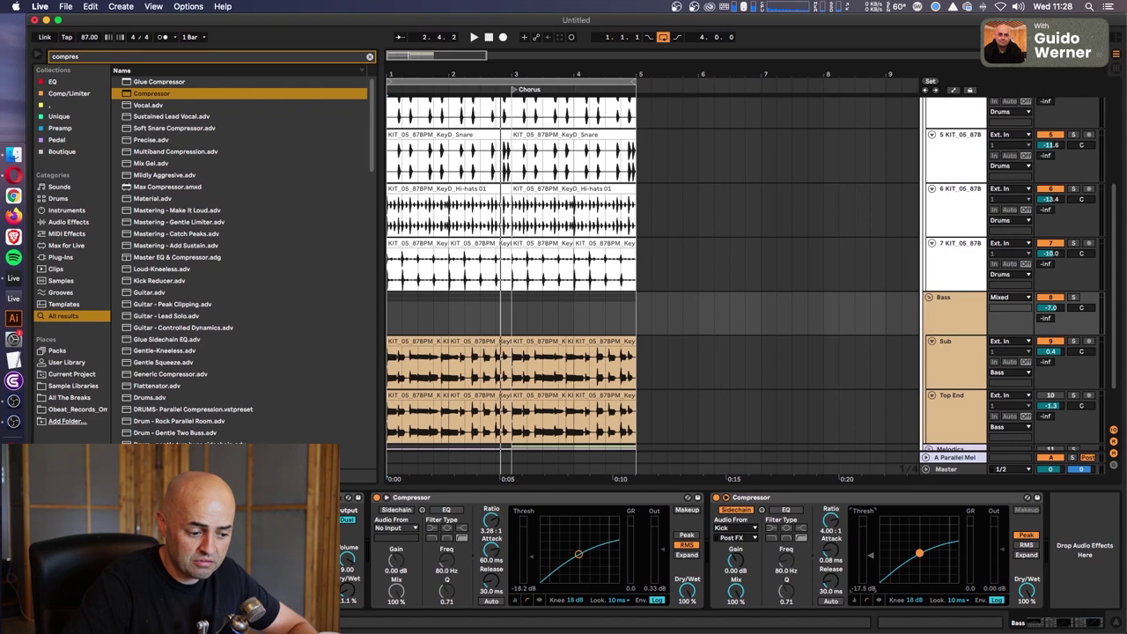
{"action": "key", "text": "space"}
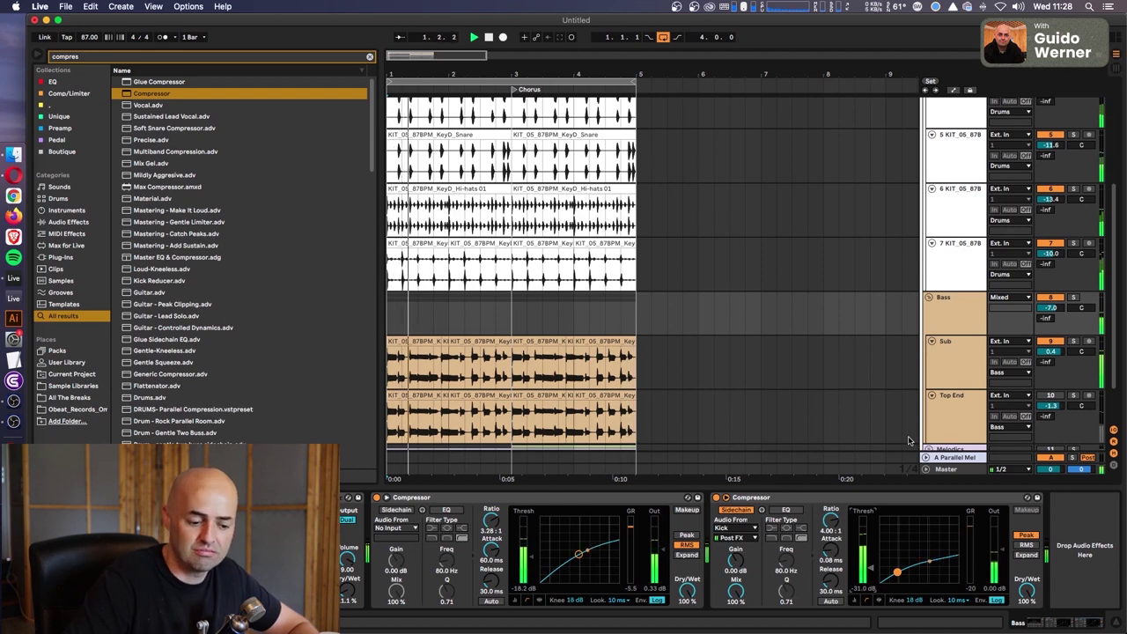
{"action": "left_click", "coordinate": [800, 501]}
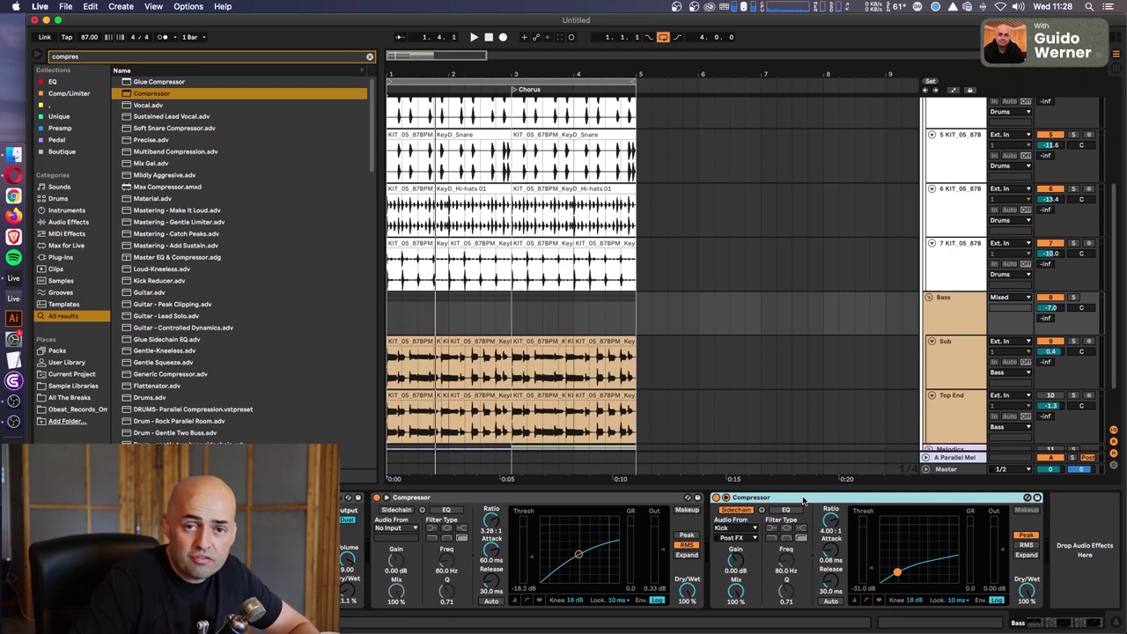
{"action": "key", "text": "space"}
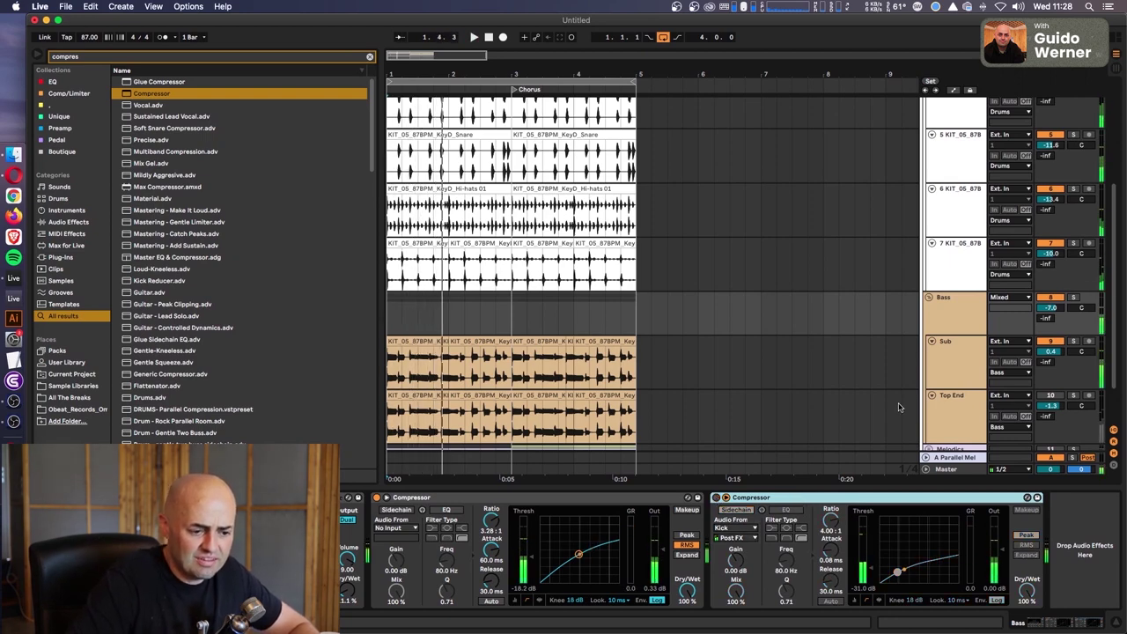
{"action": "left_click", "coordinate": [944, 369]}
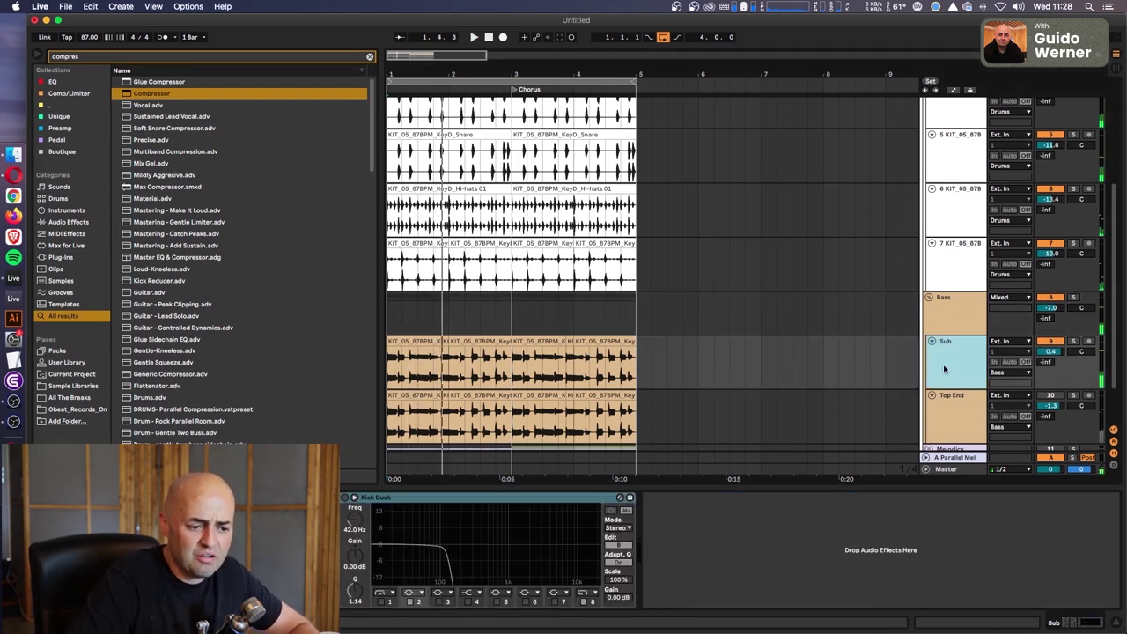
Re-enable Sub's Kick Duck EQ and delete the Bass group's sidechain Compressor.
{"action": "left_click", "coordinate": [345, 498]}
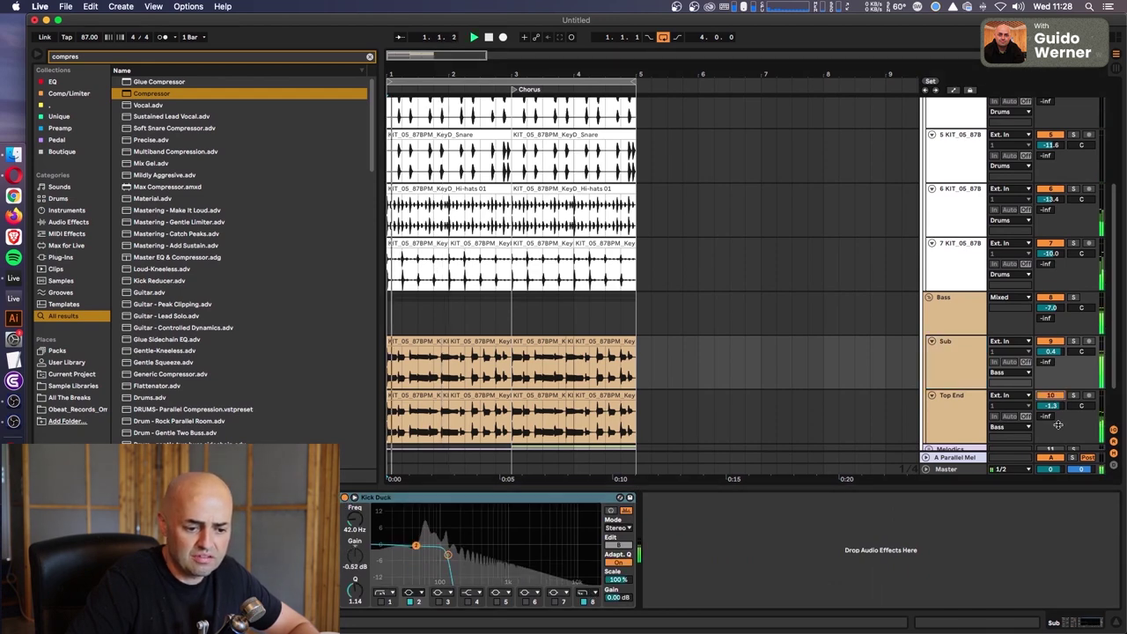
{"action": "left_click", "coordinate": [949, 306]}
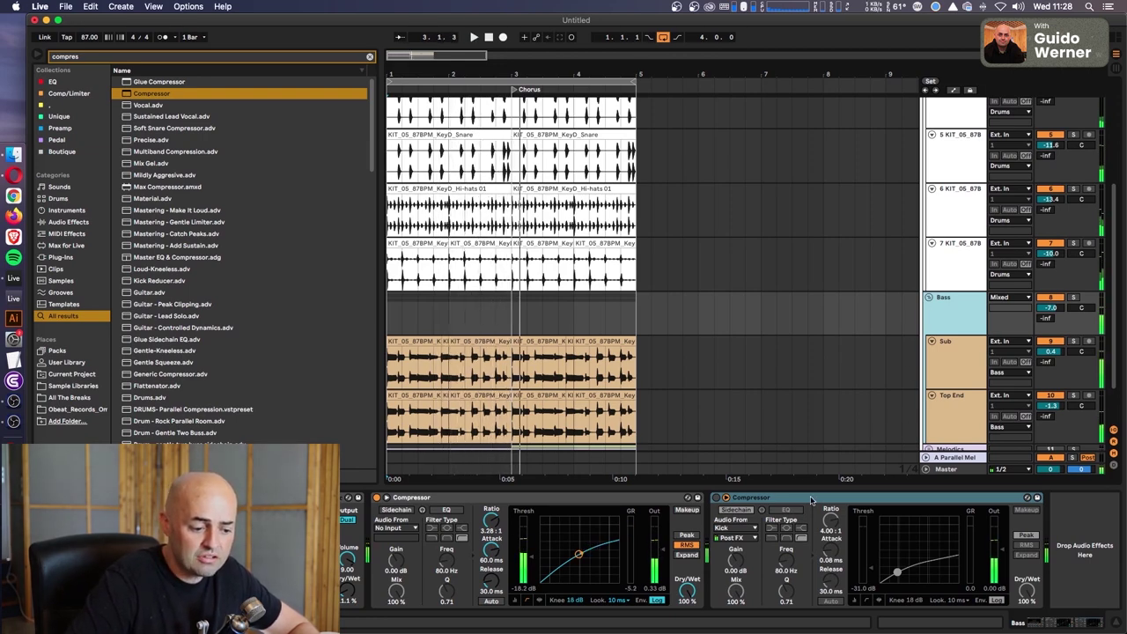
{"action": "left_click", "coordinate": [881, 498]}
{"action": "key", "text": "Delete"}
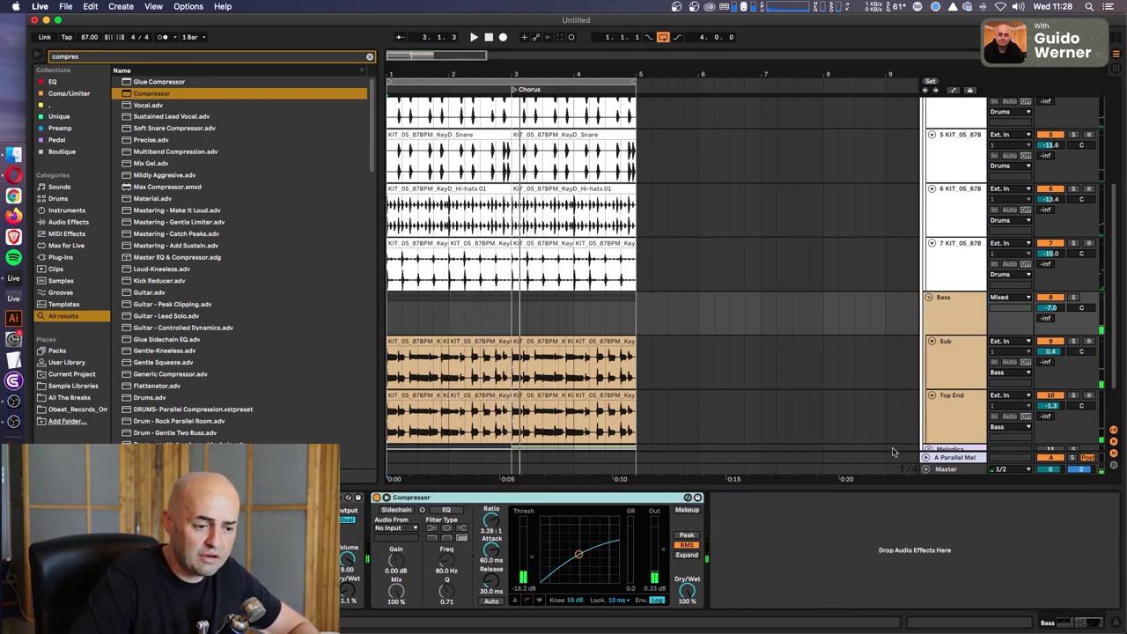
Select and remove the Kick track's existing Envelope Follower.
{"action": "left_click", "coordinate": [965, 313]}
{"action": "scroll", "coordinate": [965, 291], "scroll_direction": "up", "scroll_amount": 4}
{"action": "left_click", "coordinate": [960, 234]}
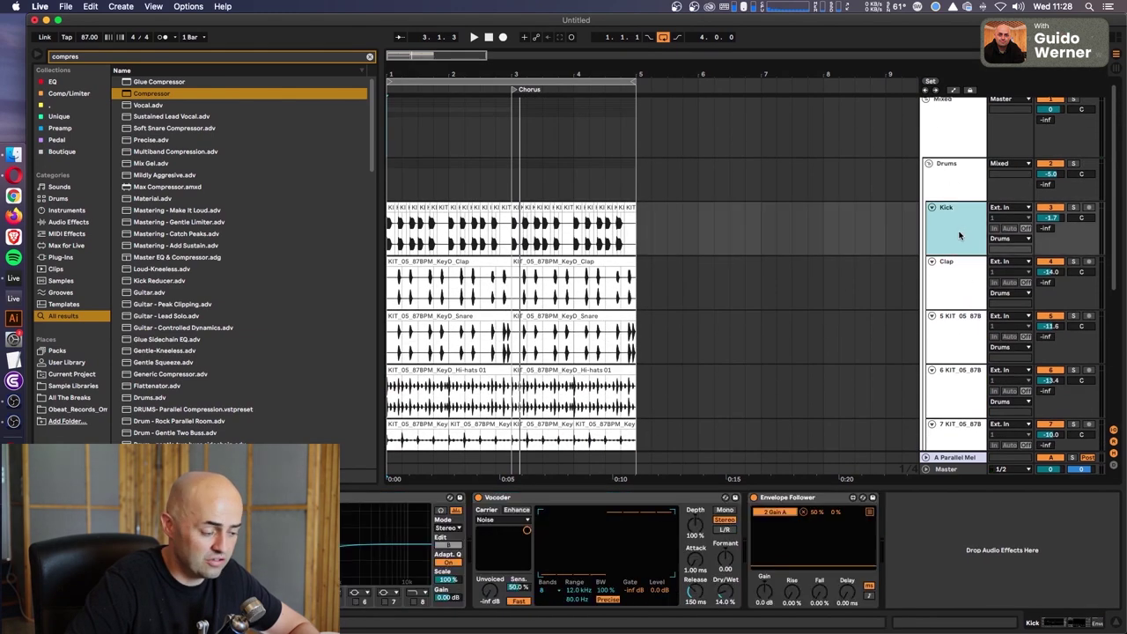
{"action": "left_click", "coordinate": [795, 499]}
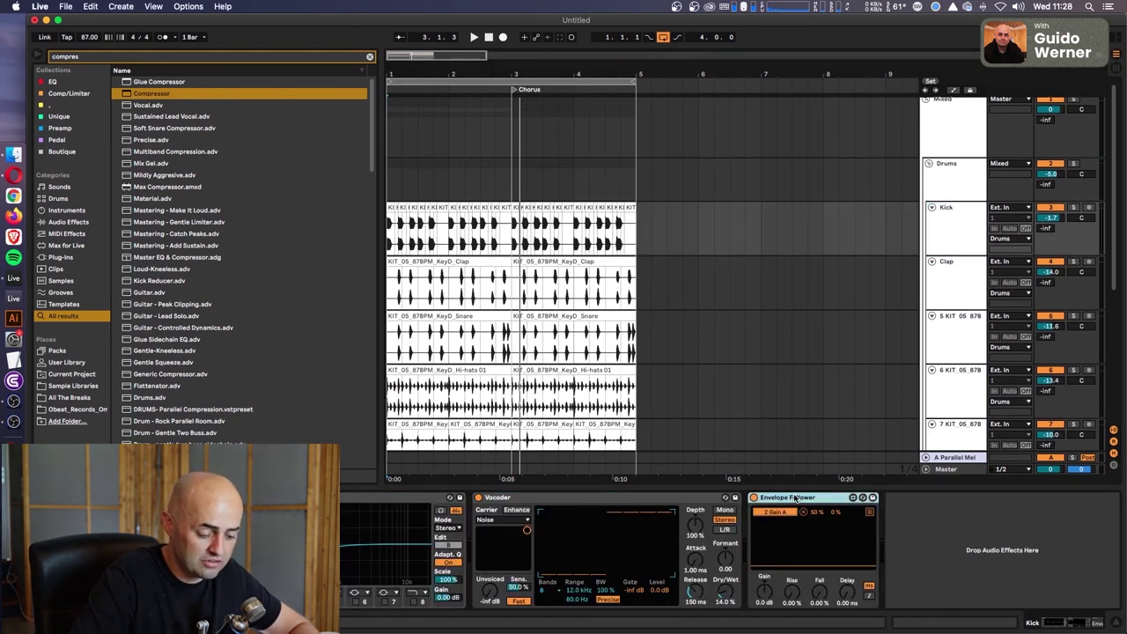
{"action": "scroll", "coordinate": [951, 352], "scroll_direction": "down", "scroll_amount": 4}
Reselect Sub's Kick Duck EQ, then solo the Kick track.
{"action": "left_click", "coordinate": [946, 422]}
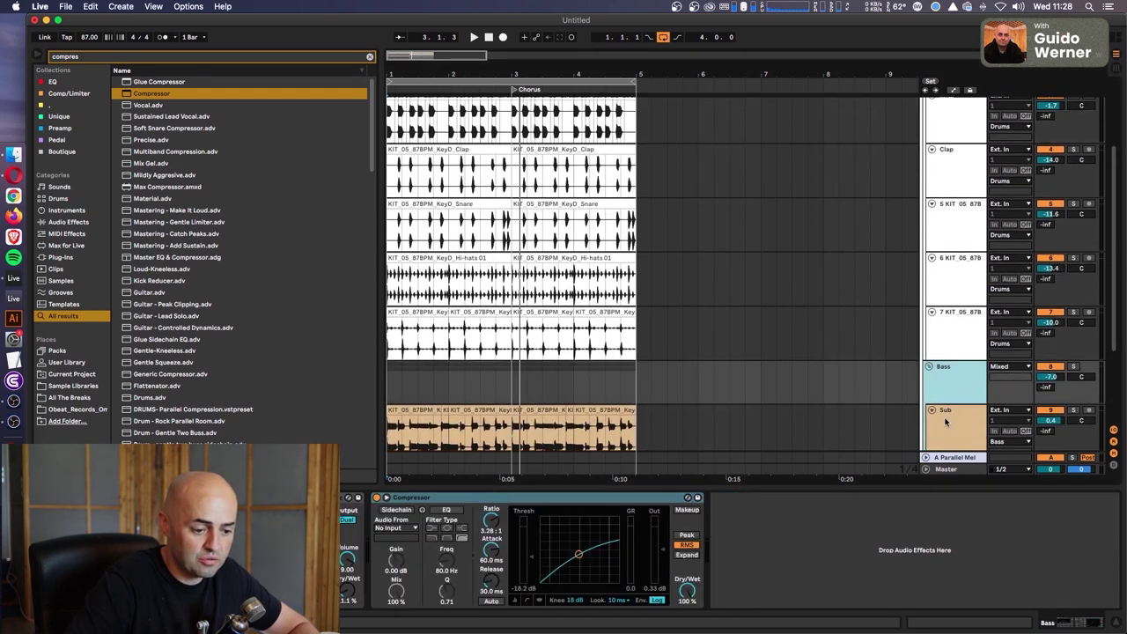
{"action": "left_click", "coordinate": [946, 423]}
{"action": "left_click", "coordinate": [447, 499]}
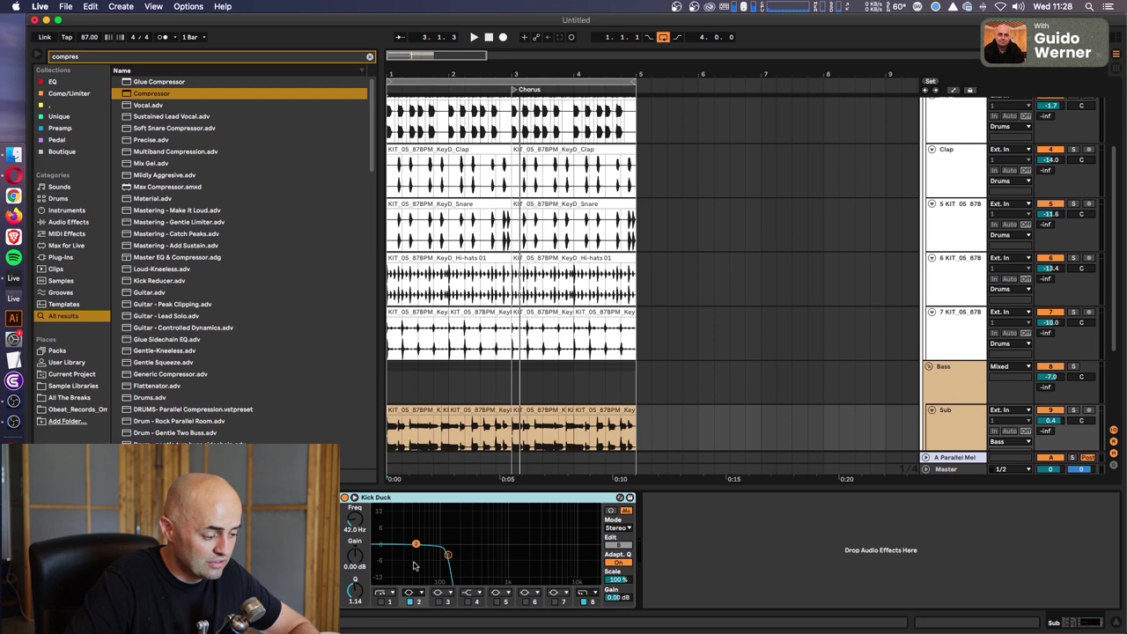
{"action": "scroll", "coordinate": [885, 216], "scroll_direction": "up", "scroll_amount": 3}
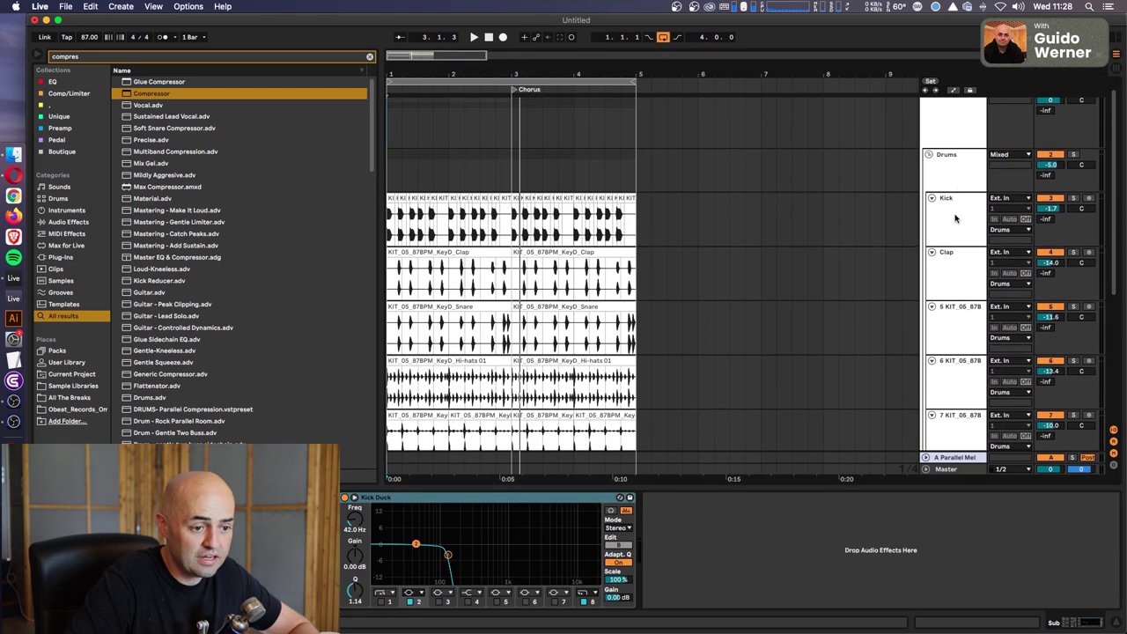
{"action": "left_click", "coordinate": [955, 217]}
{"action": "left_click", "coordinate": [1074, 198]}
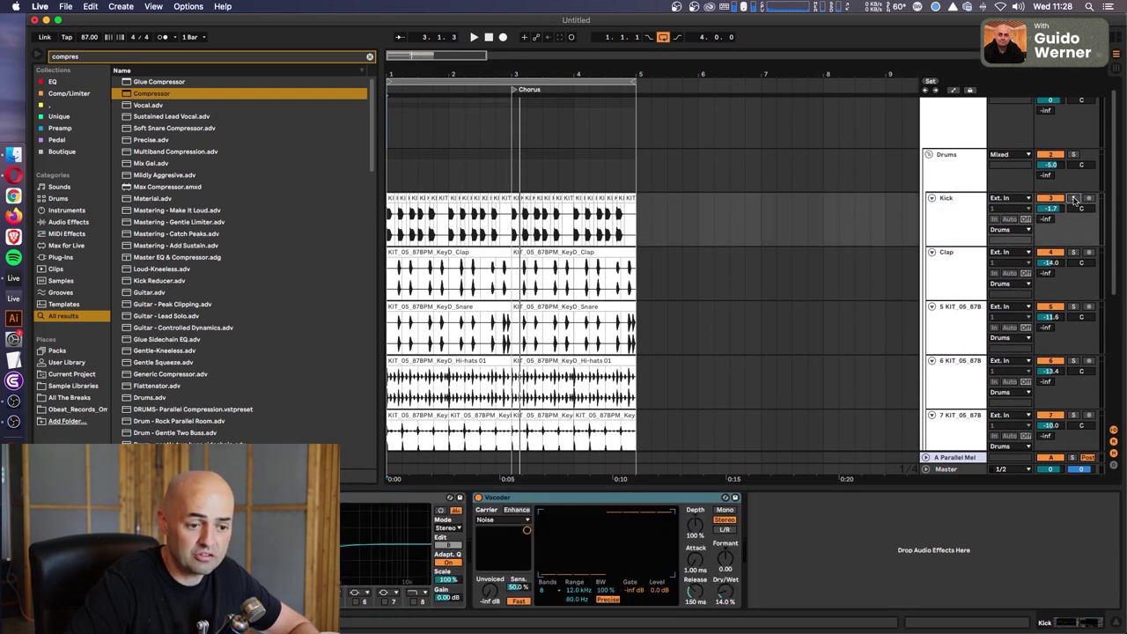
{"action": "key", "text": "space"}
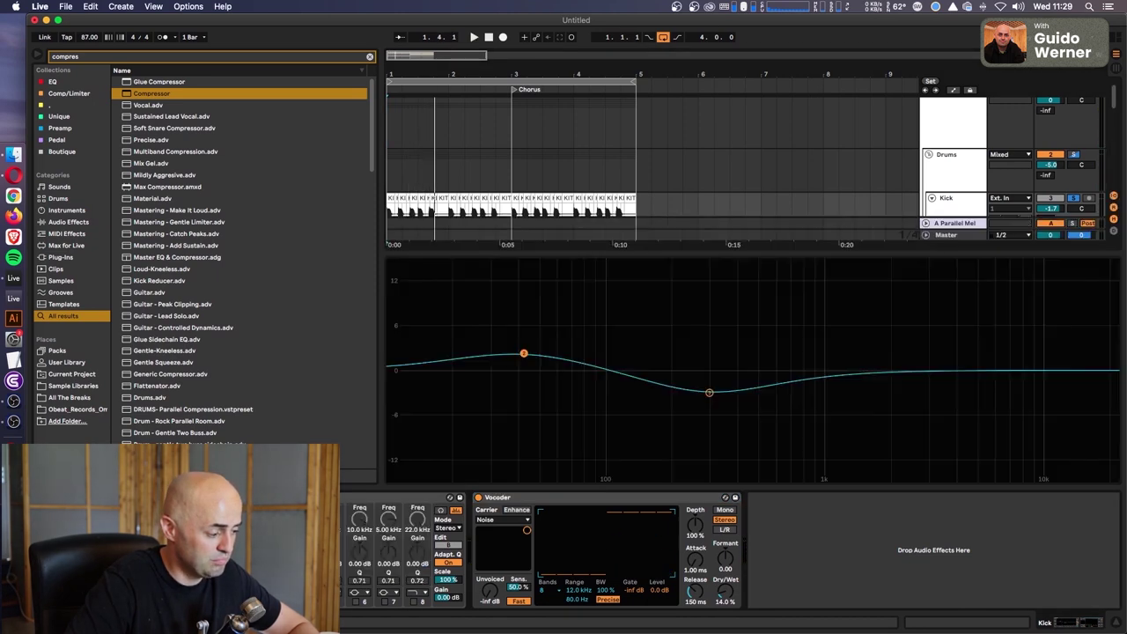
{"action": "key", "text": "space"}
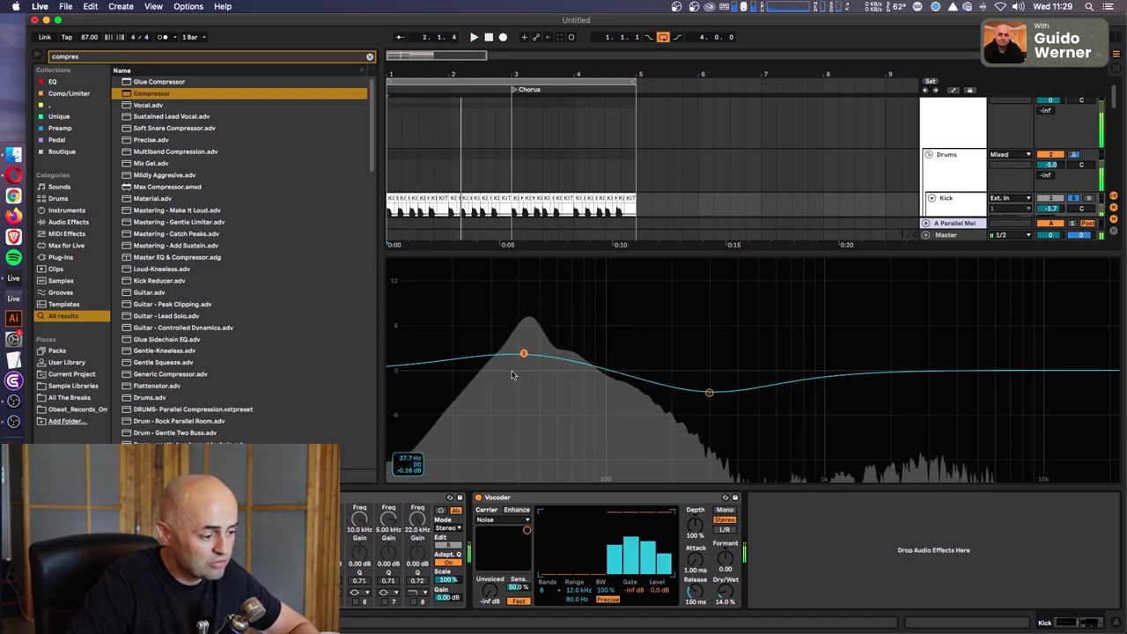
{"action": "key", "text": "space"}
{"action": "left_click_drag", "start_coordinate": [545, 261], "coordinate": [545, 502]}
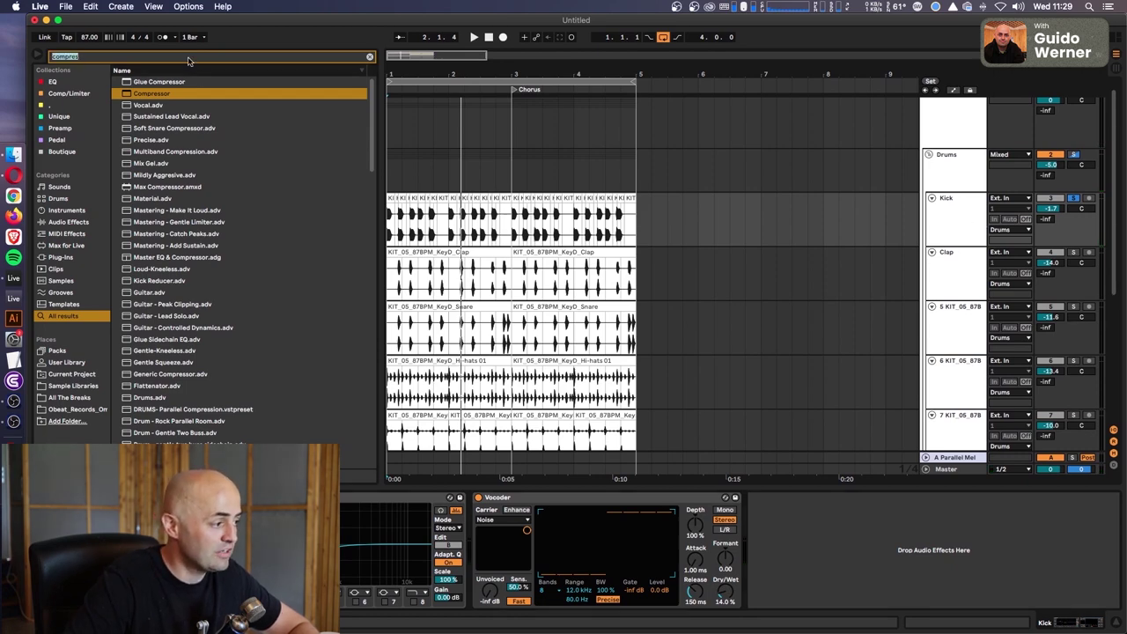
Search 'envel' and drop an Envelope Follower after the Kick's Vocoder.
{"action": "key", "text": "BackSpace"}
{"action": "type", "text": "envelope"}
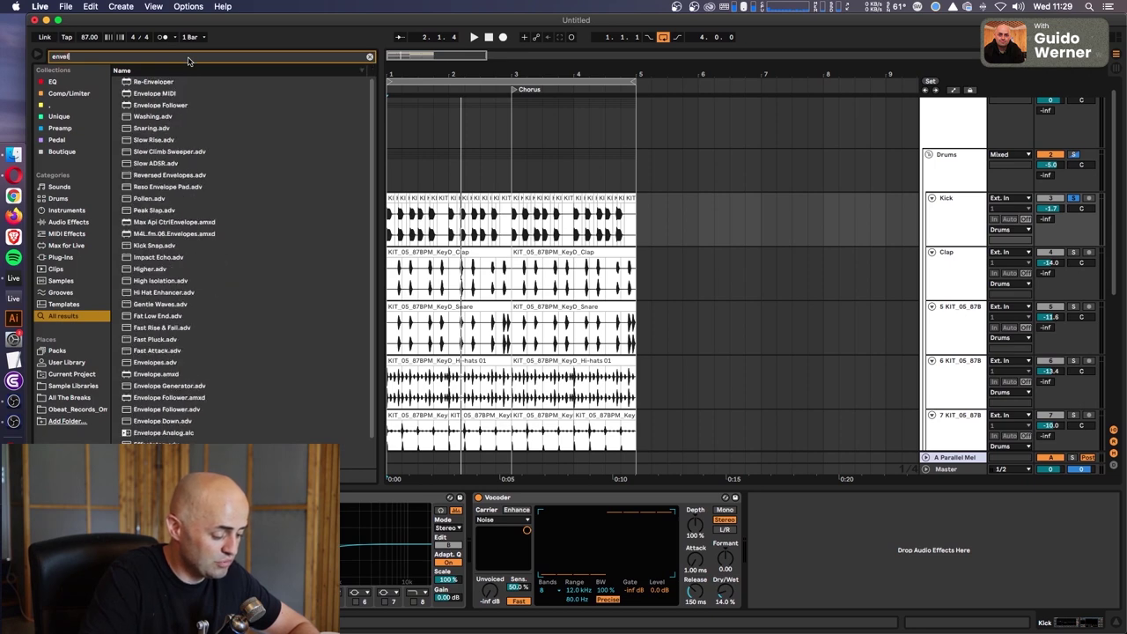
{"action": "left_click", "coordinate": [139, 106]}
{"action": "left_click_drag", "start_coordinate": [243, 164], "coordinate": [862, 528]}
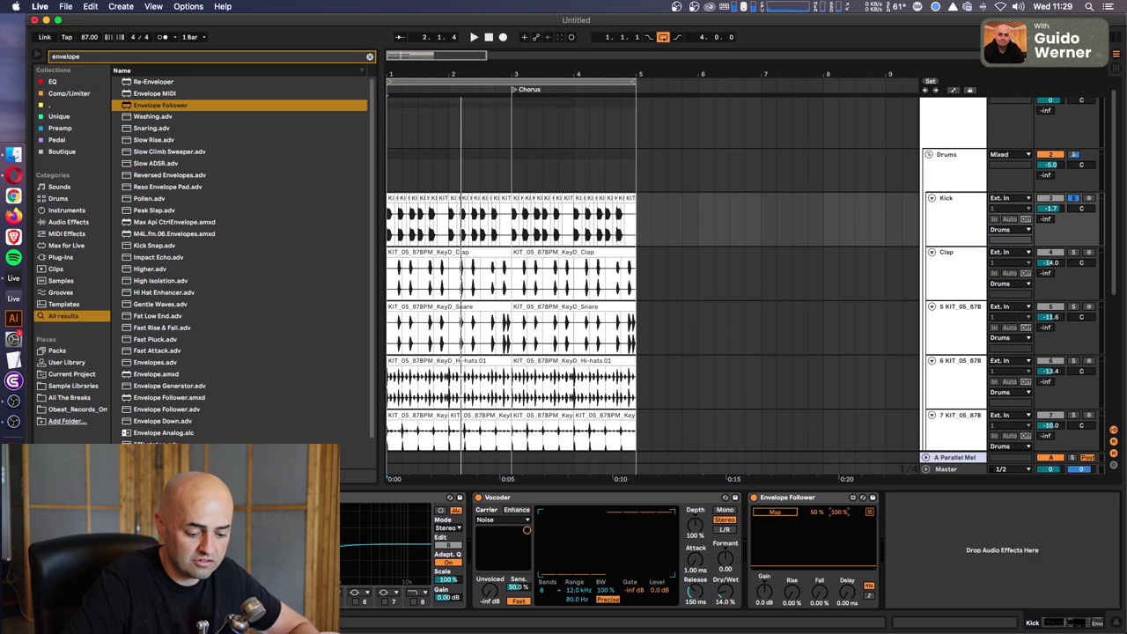
Start mapping the Envelope Follower, then enable Kick Duck band 3 on Sub at 42.0 Hz.
{"action": "left_click", "coordinate": [787, 514]}
{"action": "scroll", "coordinate": [957, 320], "scroll_direction": "down", "scroll_amount": 5}
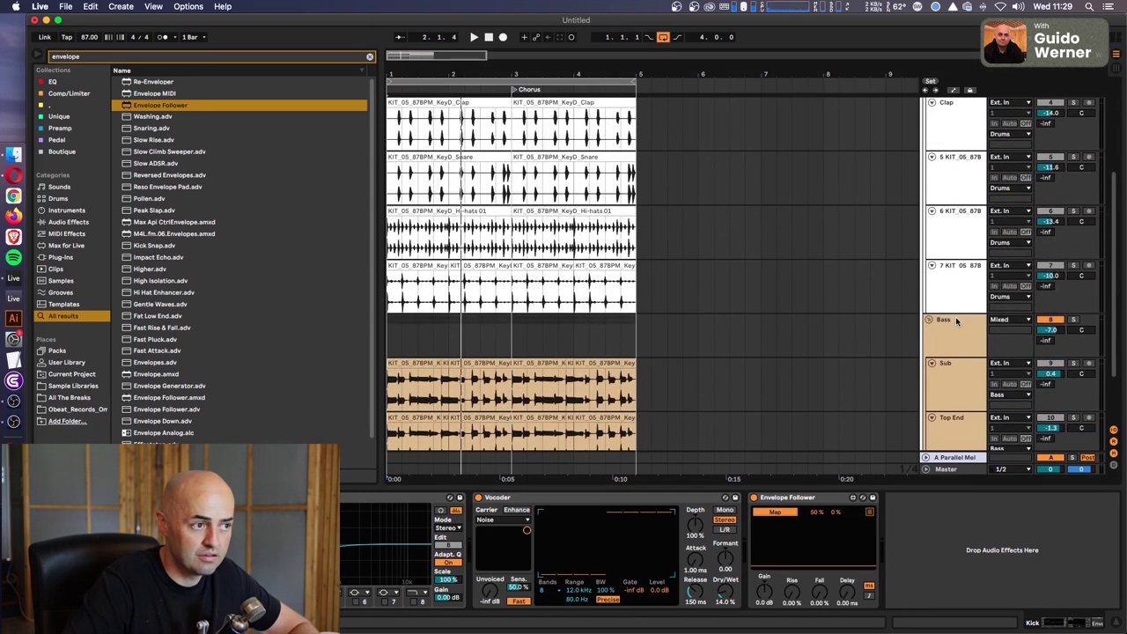
{"action": "scroll", "coordinate": [956, 321], "scroll_direction": "down", "scroll_amount": 3}
{"action": "left_click", "coordinate": [958, 317]}
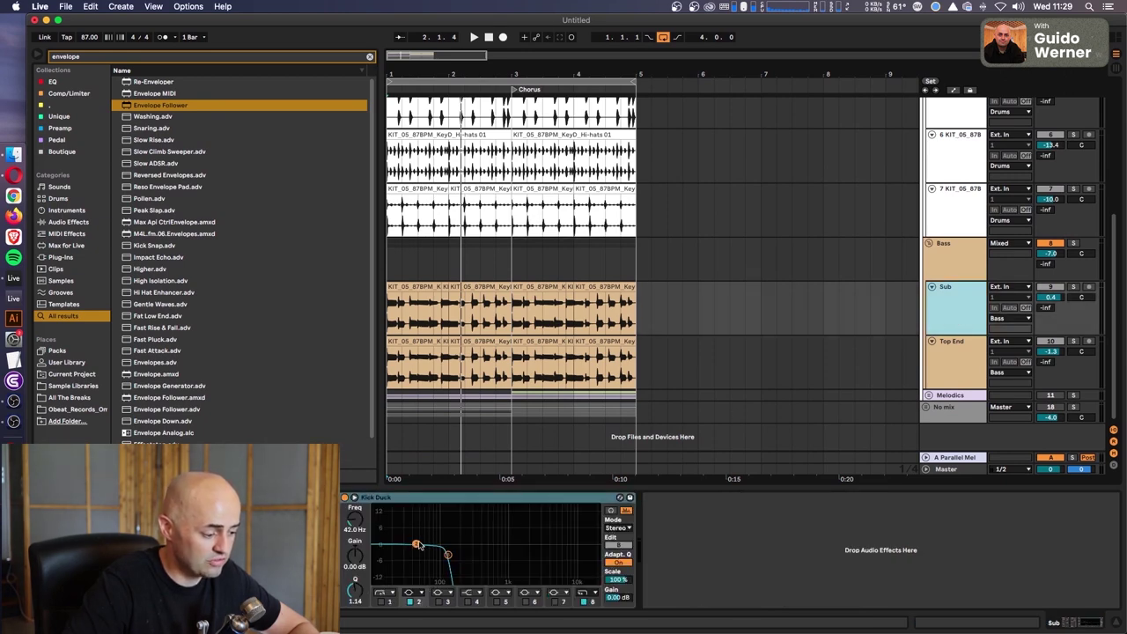
{"action": "left_click", "coordinate": [359, 560]}
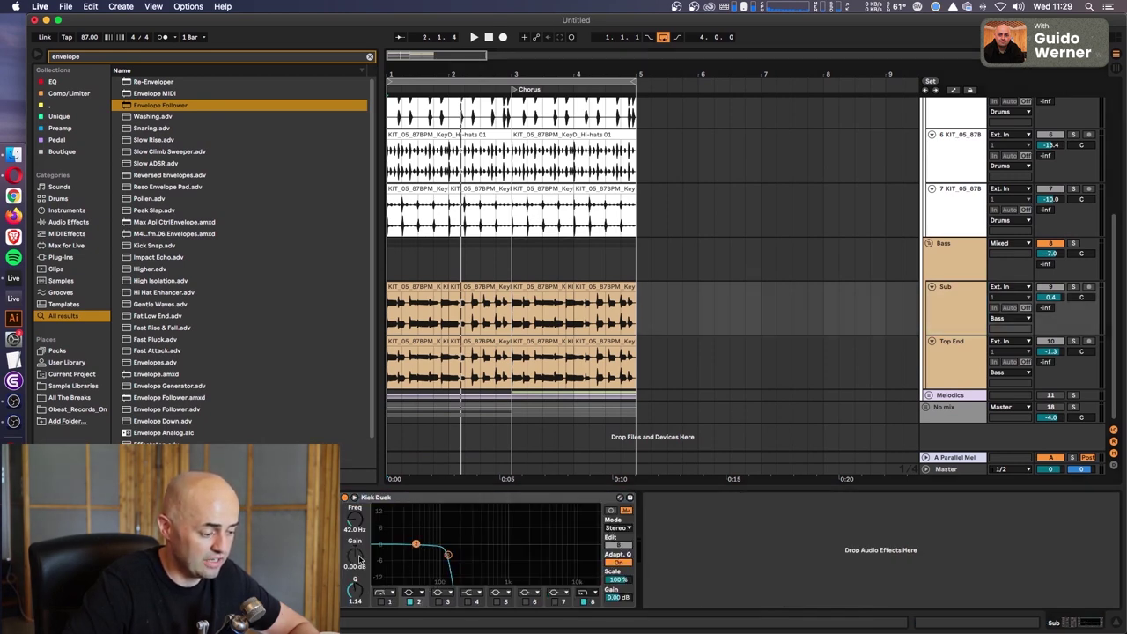
{"action": "left_click", "coordinate": [400, 500]}
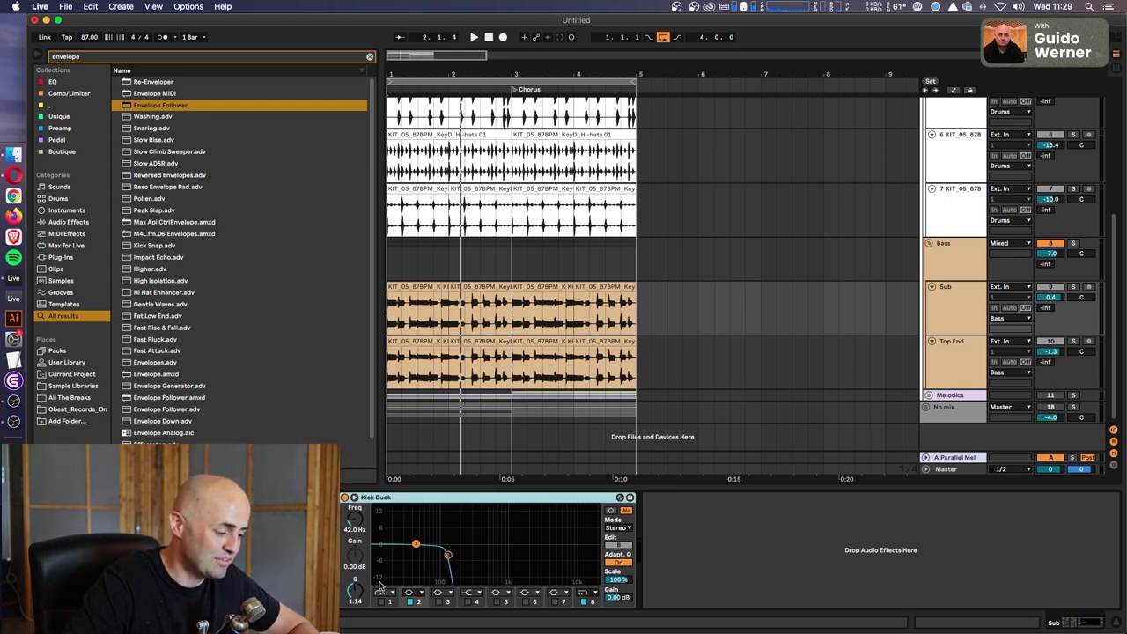
{"action": "left_click", "coordinate": [443, 602]}
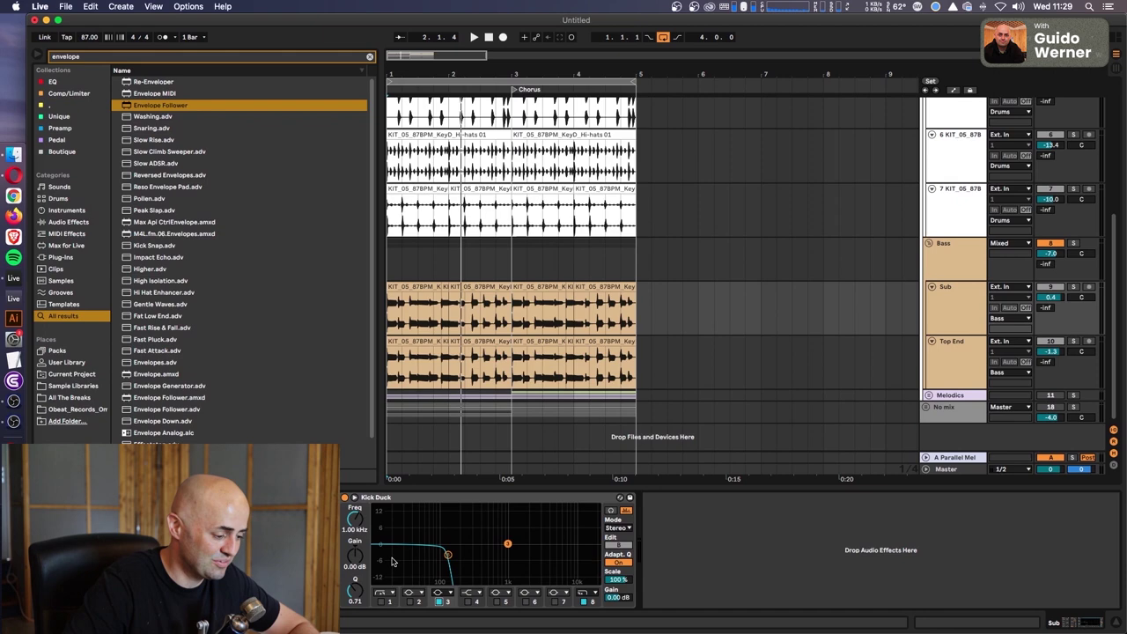
{"action": "left_click_drag", "start_coordinate": [361, 522], "coordinate": [360, 522]}
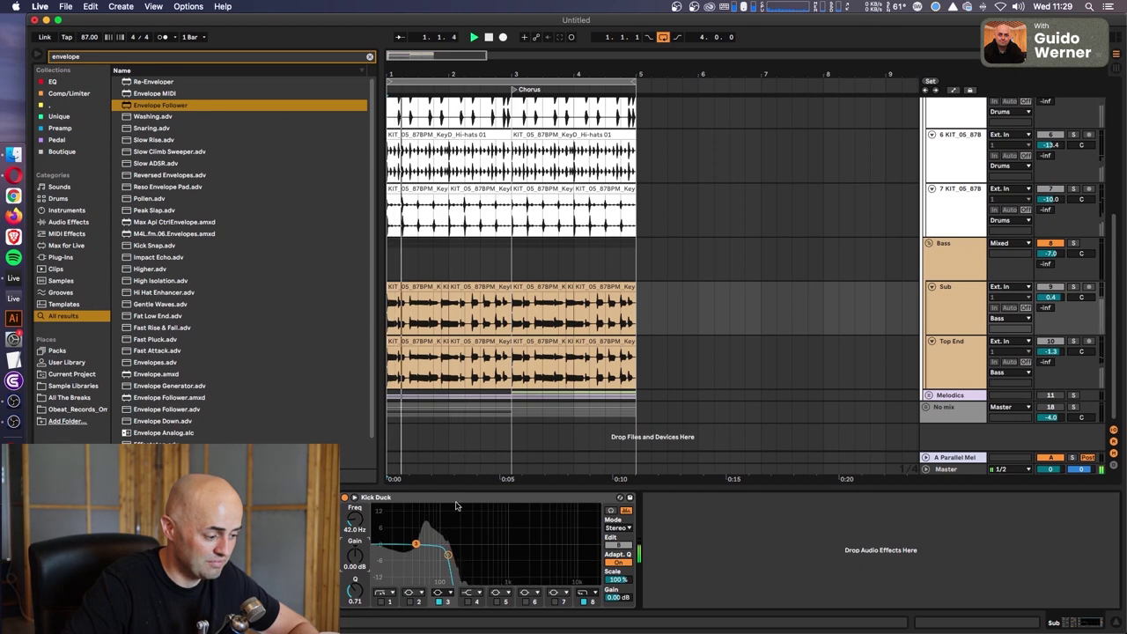
Nudge Kick Duck band 2's gain to -2.01 dB, then reset it to 0.00 dB.
{"action": "scroll", "coordinate": [957, 192], "scroll_direction": "up", "scroll_amount": 5}
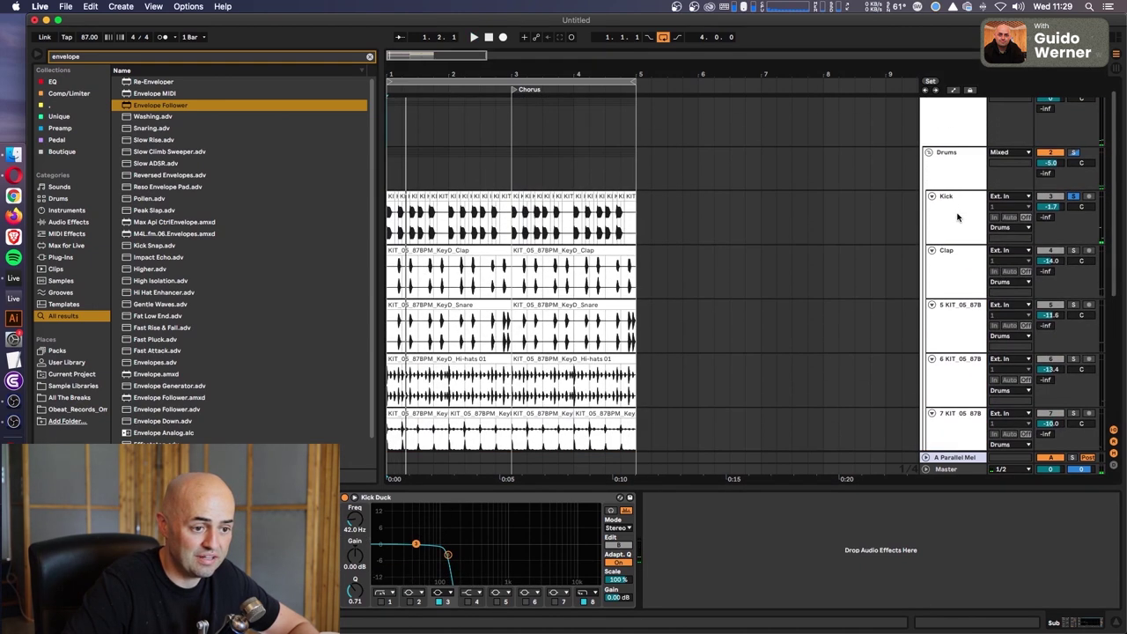
{"action": "left_click", "coordinate": [959, 217]}
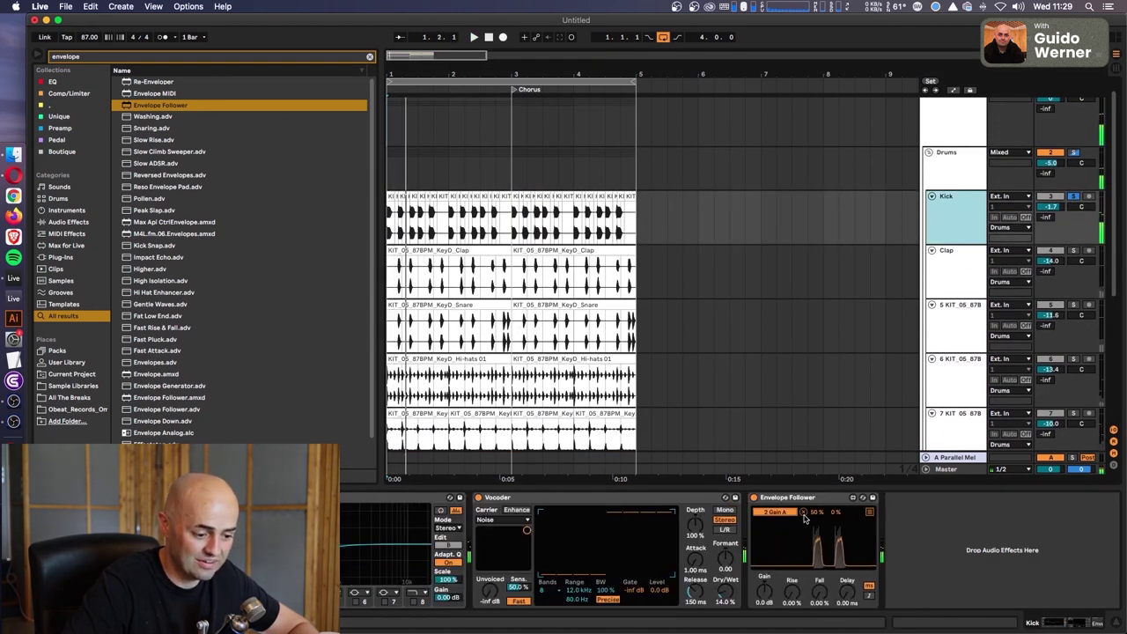
{"action": "scroll", "coordinate": [950, 297], "scroll_direction": "down", "scroll_amount": 5}
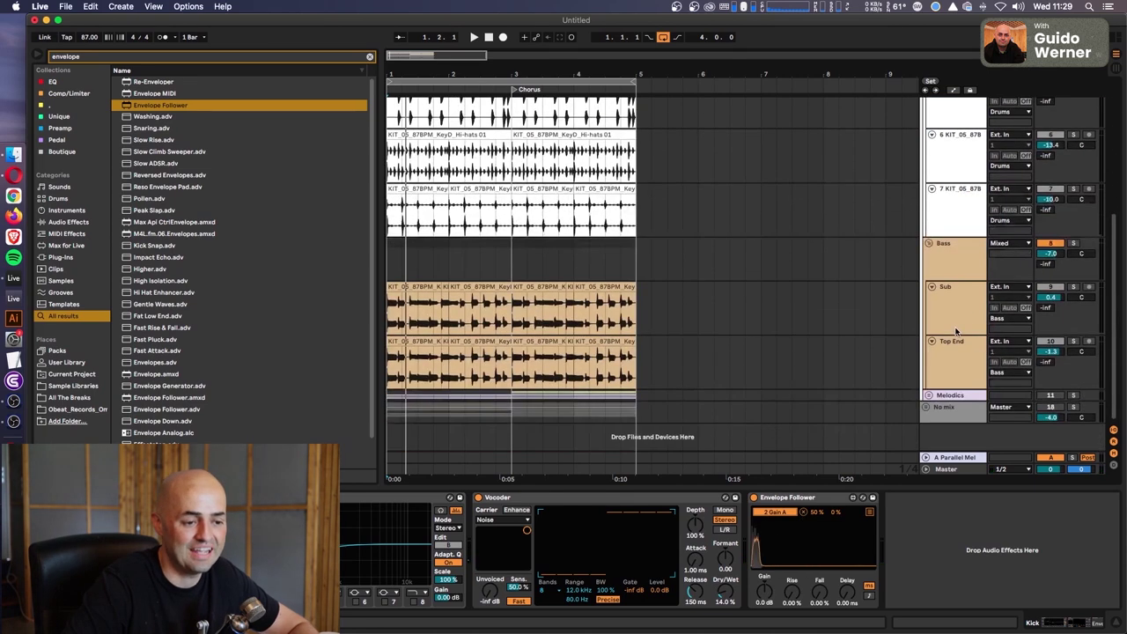
{"action": "left_click", "coordinate": [950, 297]}
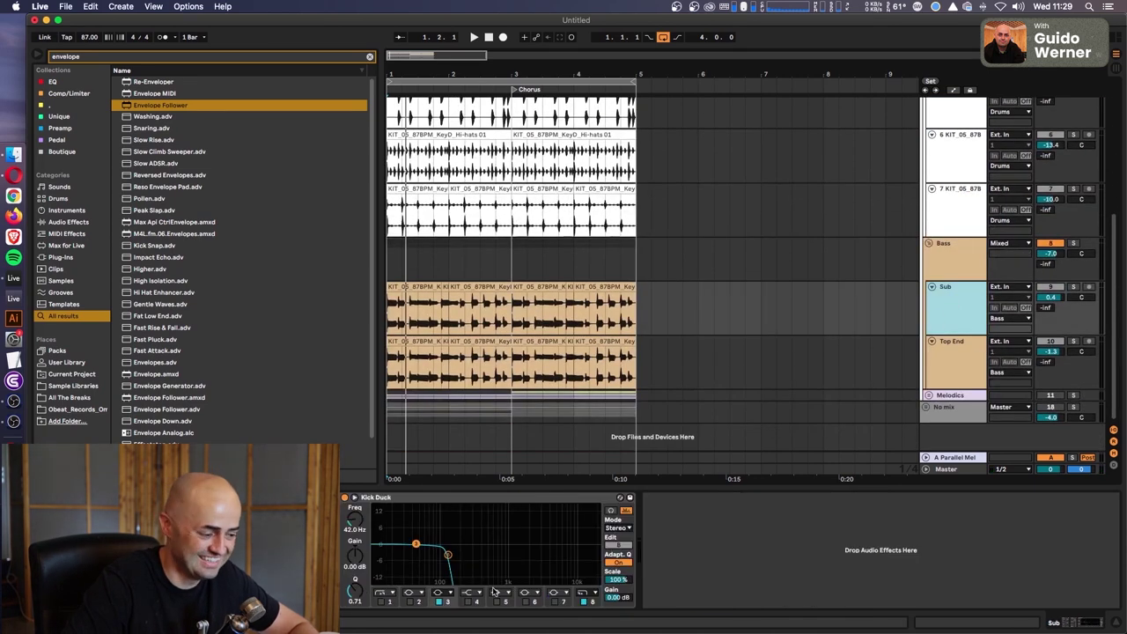
{"action": "left_click", "coordinate": [409, 602]}
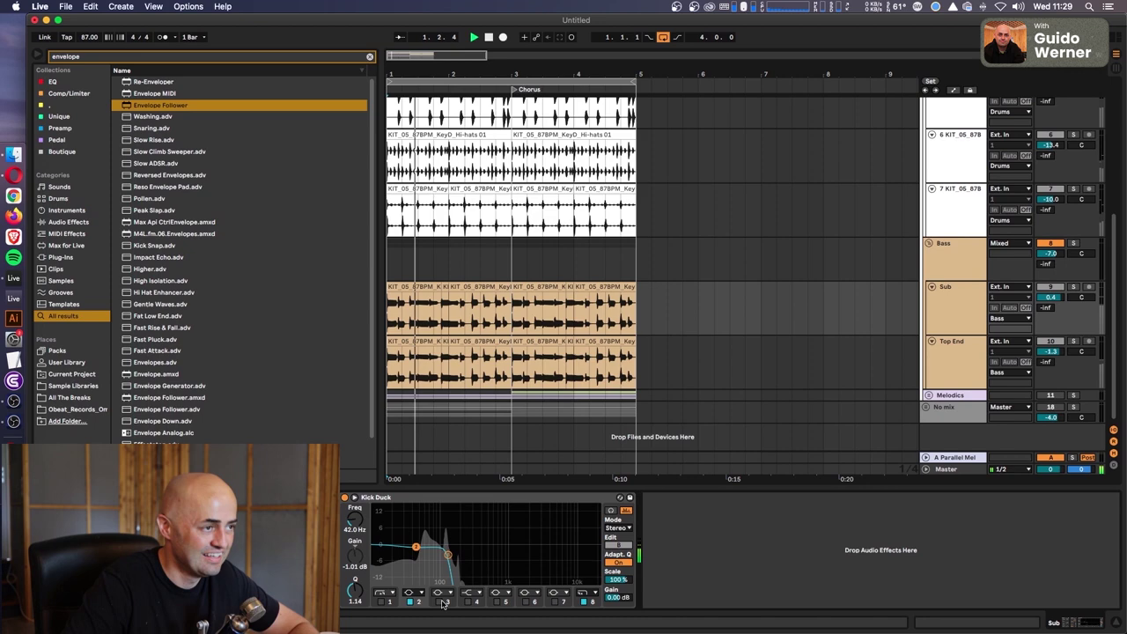
{"action": "key", "text": "Down"}
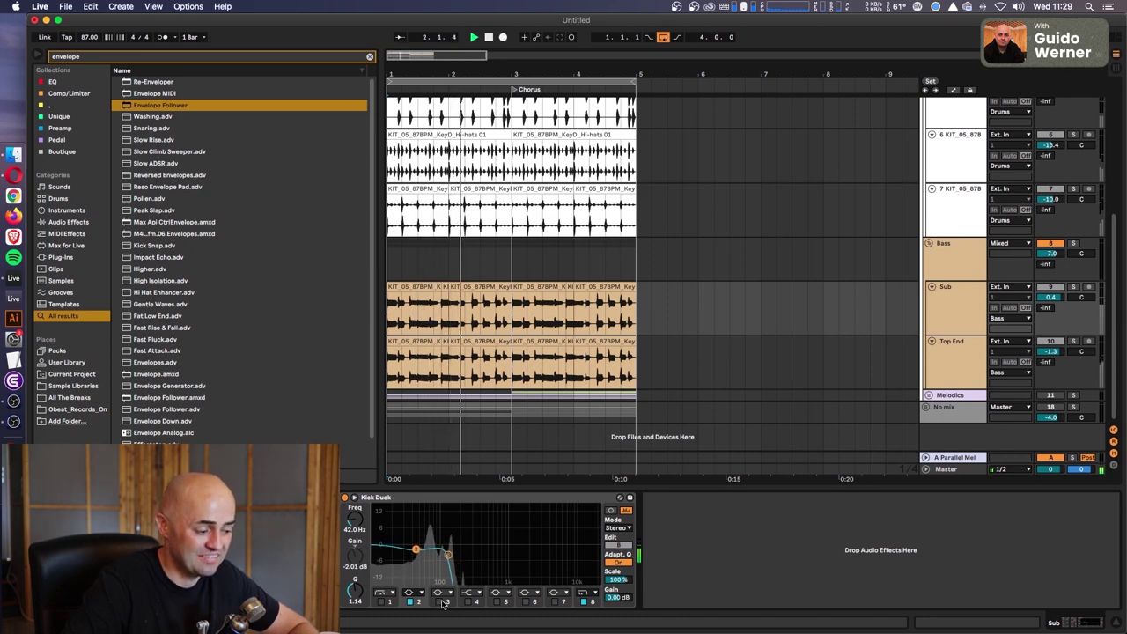
{"action": "key", "text": "Delete"}
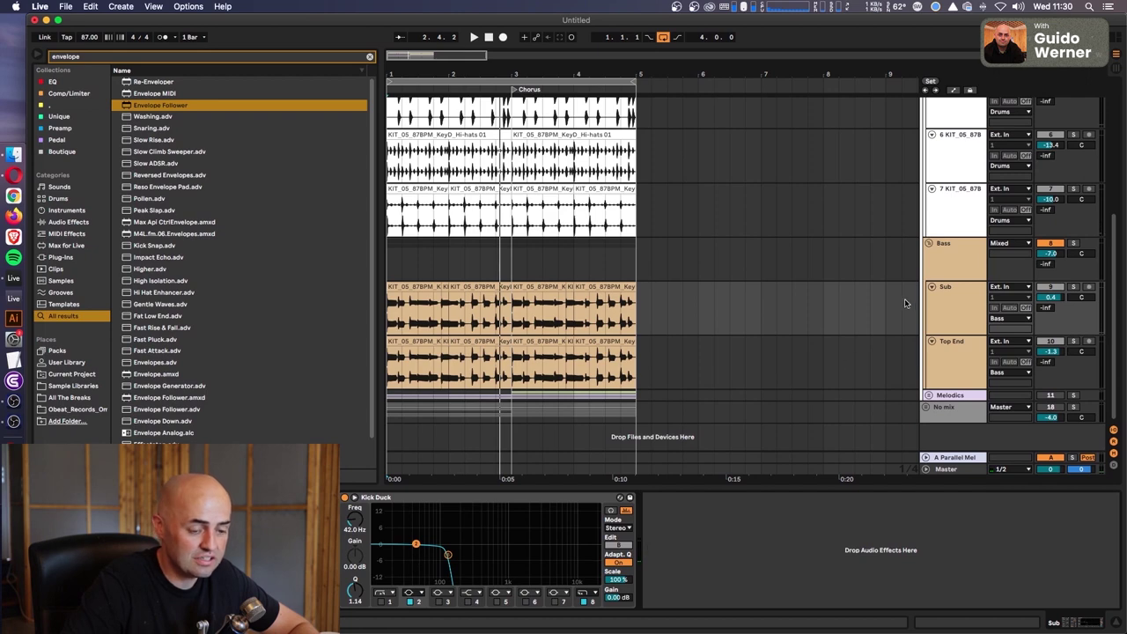
Unsolo Sub, briefly play, and reset the EQ gain to 0.00 dB.
{"action": "left_click", "coordinate": [1073, 288]}
{"action": "key", "text": "space"}
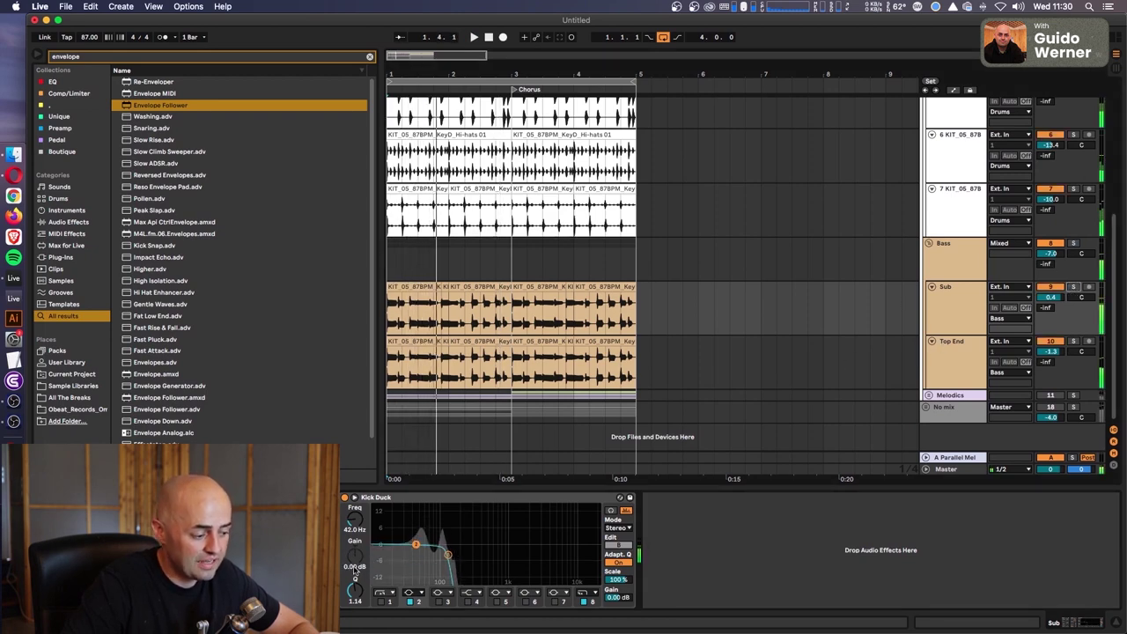
{"action": "key", "text": "space"}
{"action": "left_click", "coordinate": [355, 553]}
{"action": "key", "text": "Delete"}
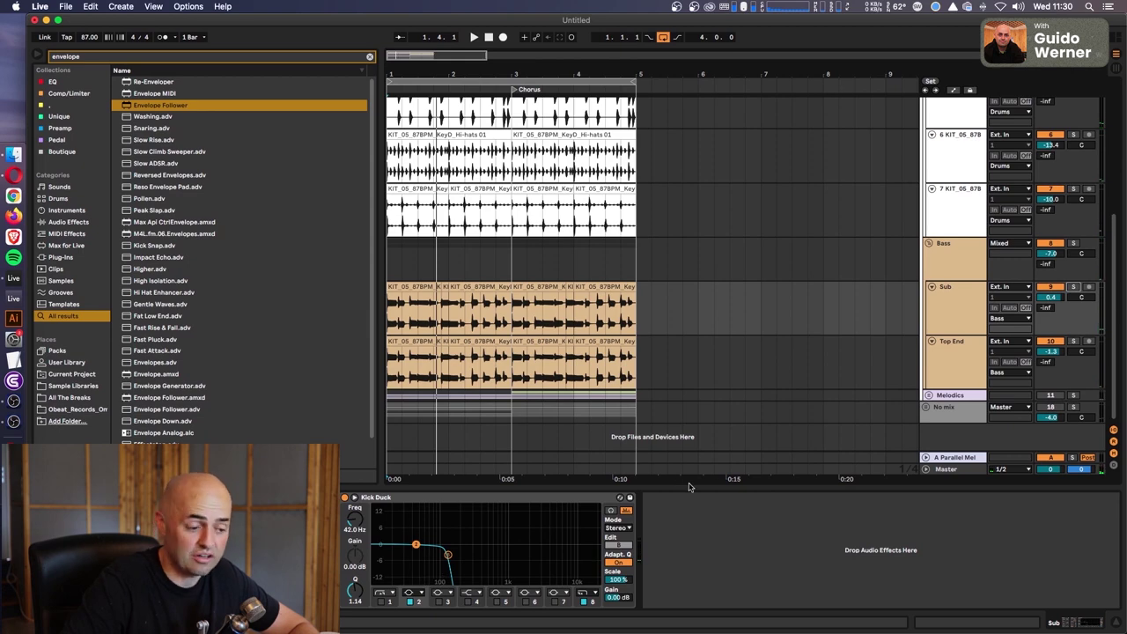
Set the Kick Envelope Follower gain to -5.6 dB while auditioning playback.
{"action": "scroll", "coordinate": [920, 312], "scroll_direction": "up", "scroll_amount": 5}
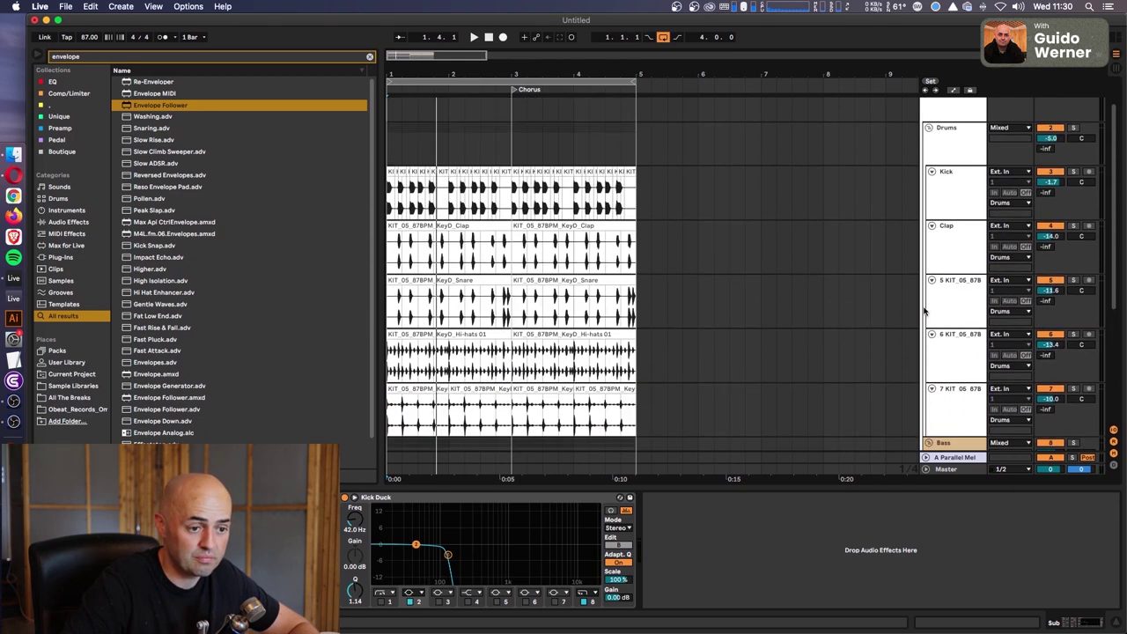
{"action": "left_click", "coordinate": [964, 208]}
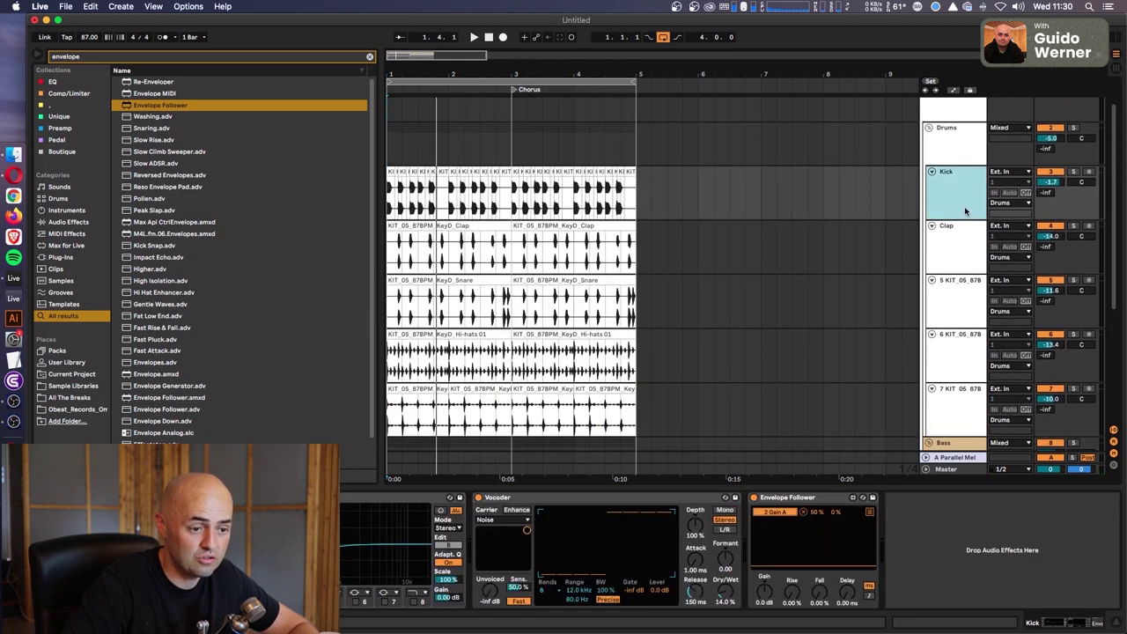
{"action": "left_click", "coordinate": [766, 593]}
{"action": "key", "text": "space"}
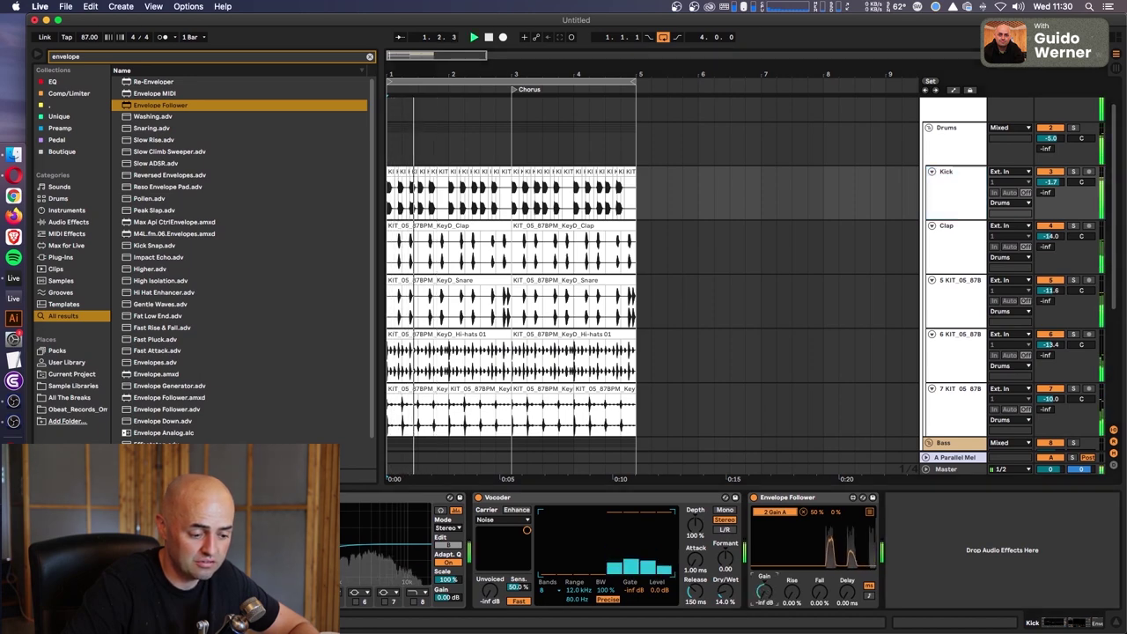
{"action": "left_click_drag", "start_coordinate": [764, 592], "coordinate": [765, 541]}
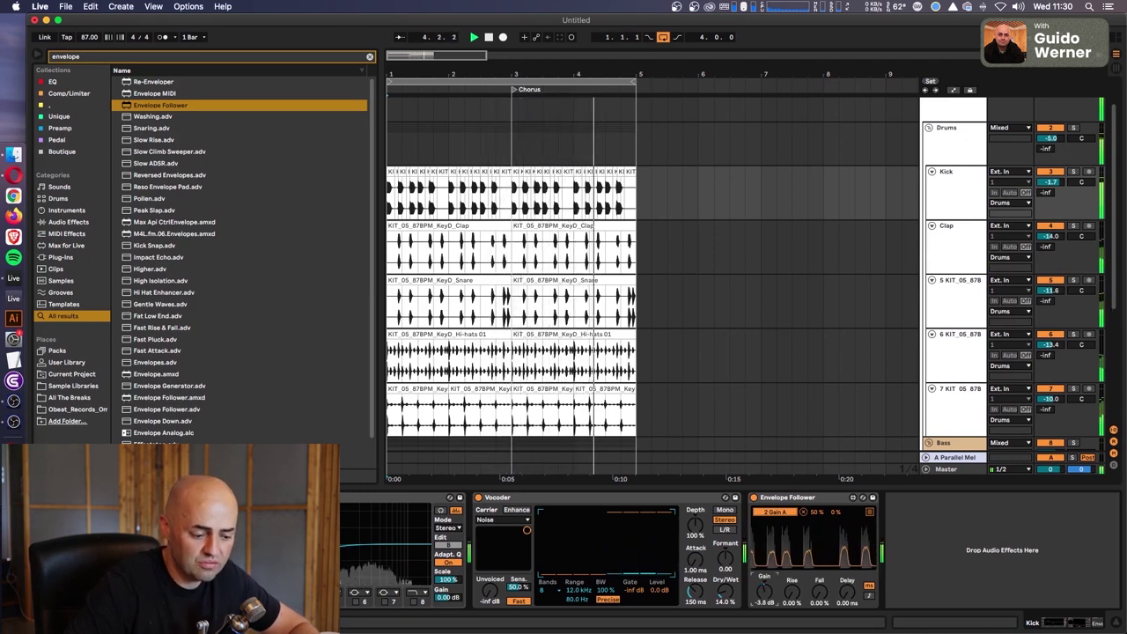
{"action": "key", "text": "space"}
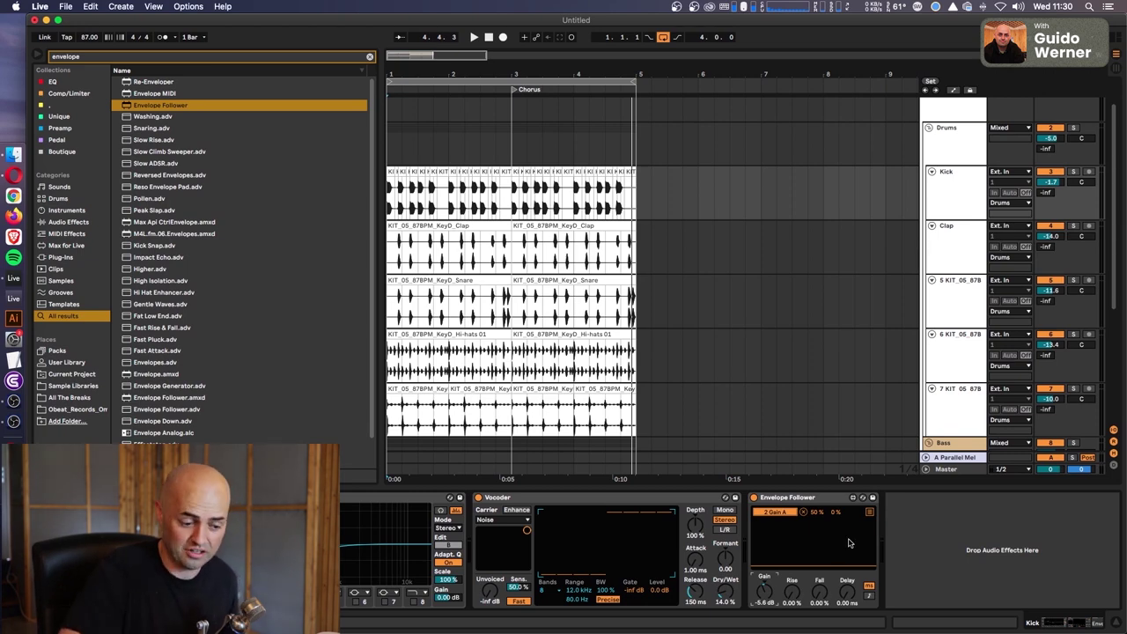
Expand and collapse the Envelope Follower's Map panel, then fold all tracks into Mixed and No mix.
{"action": "left_click", "coordinate": [870, 512]}
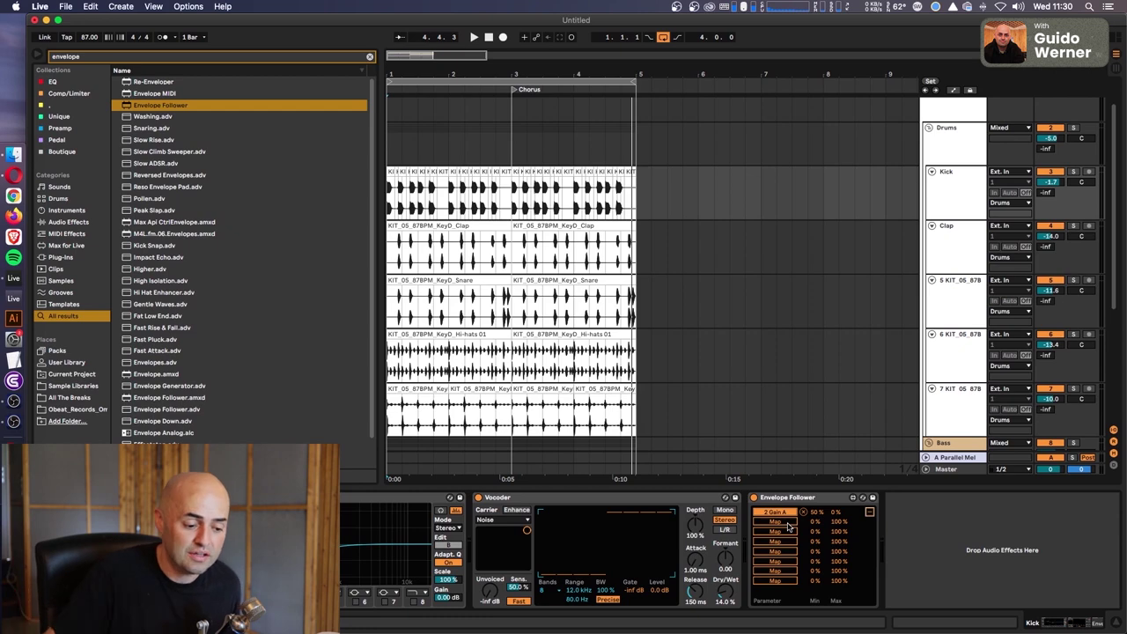
{"action": "left_click", "coordinate": [870, 513]}
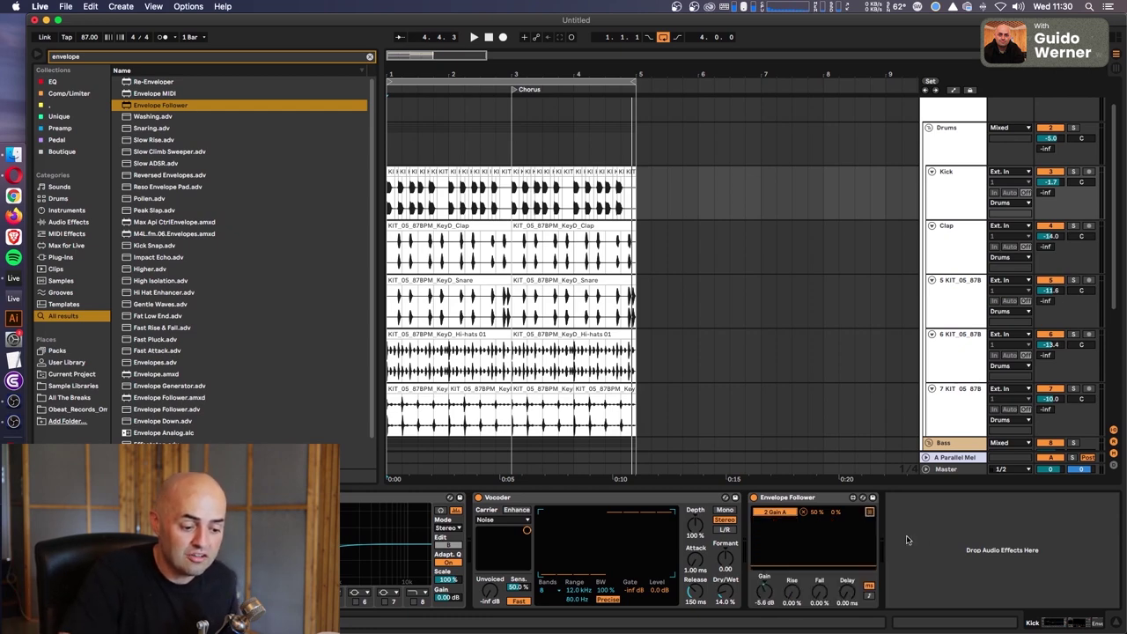
{"action": "scroll", "coordinate": [940, 161], "scroll_direction": "up", "scroll_amount": 2}
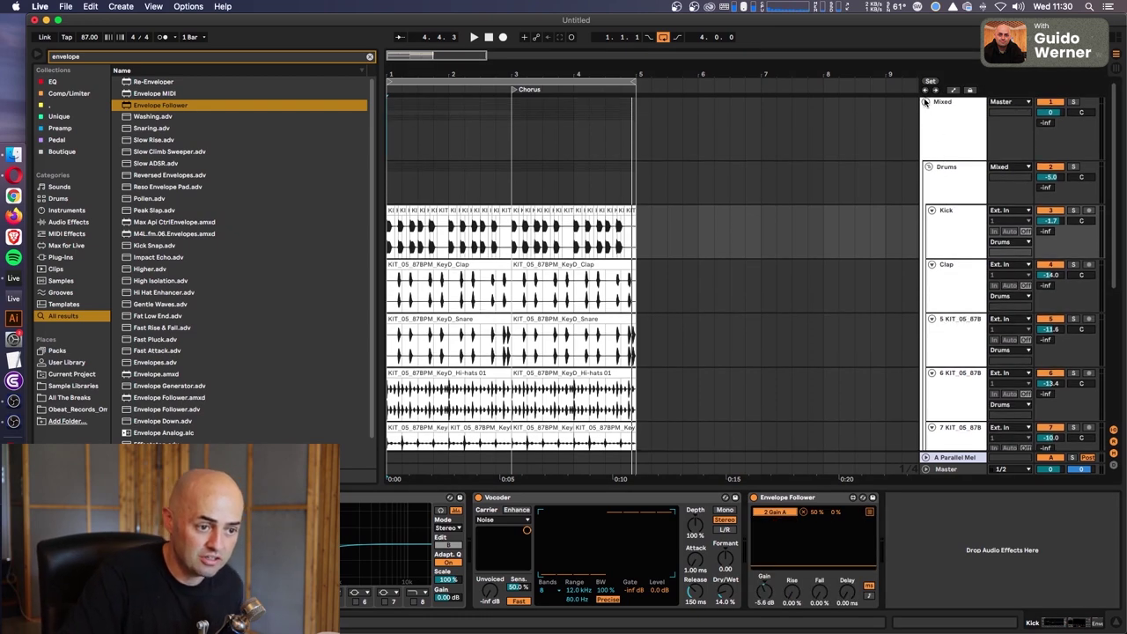
{"action": "left_click", "coordinate": [925, 102]}
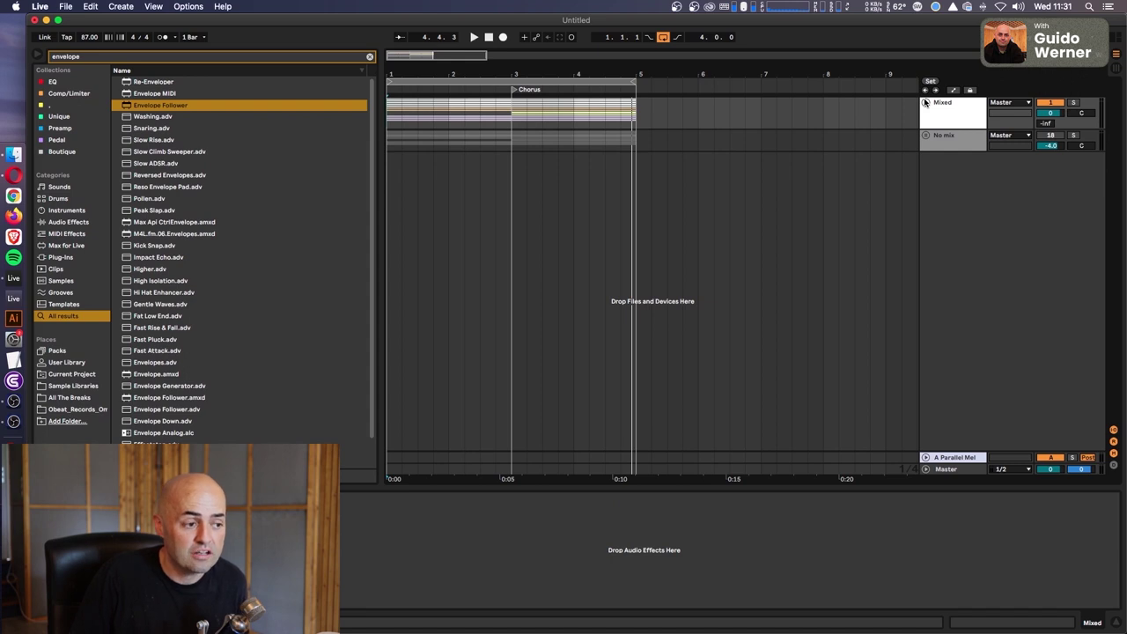
Search the browser for 'eq' and add EQ Eight on a new audio track.
{"action": "key", "text": "super+f"}
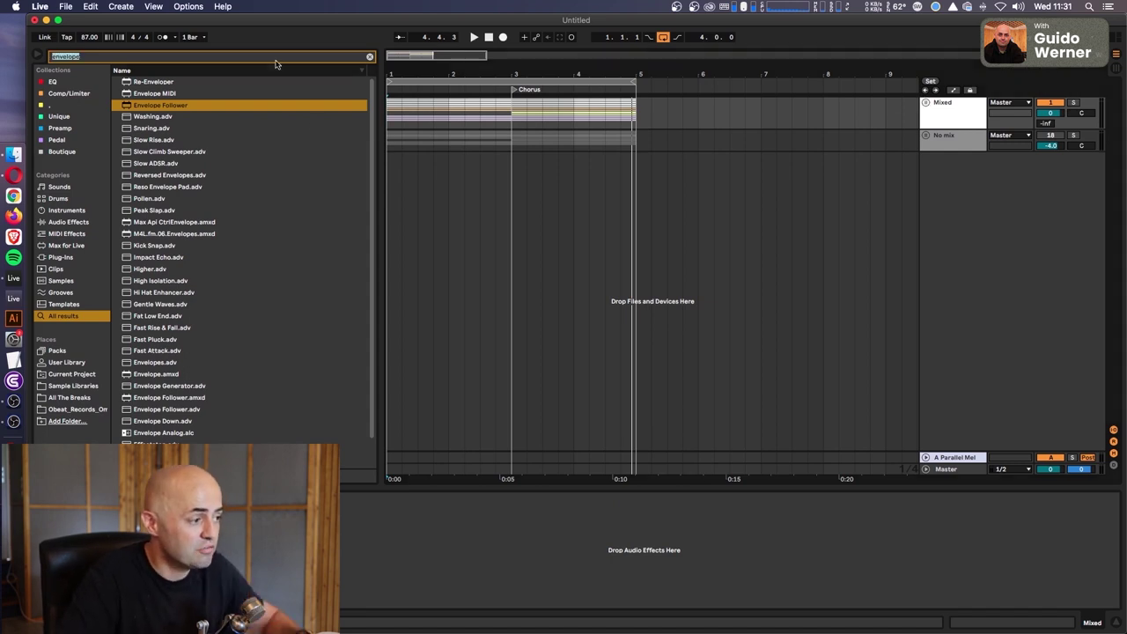
{"action": "type", "text": "eq"}
{"action": "left_click", "coordinate": [133, 93]}
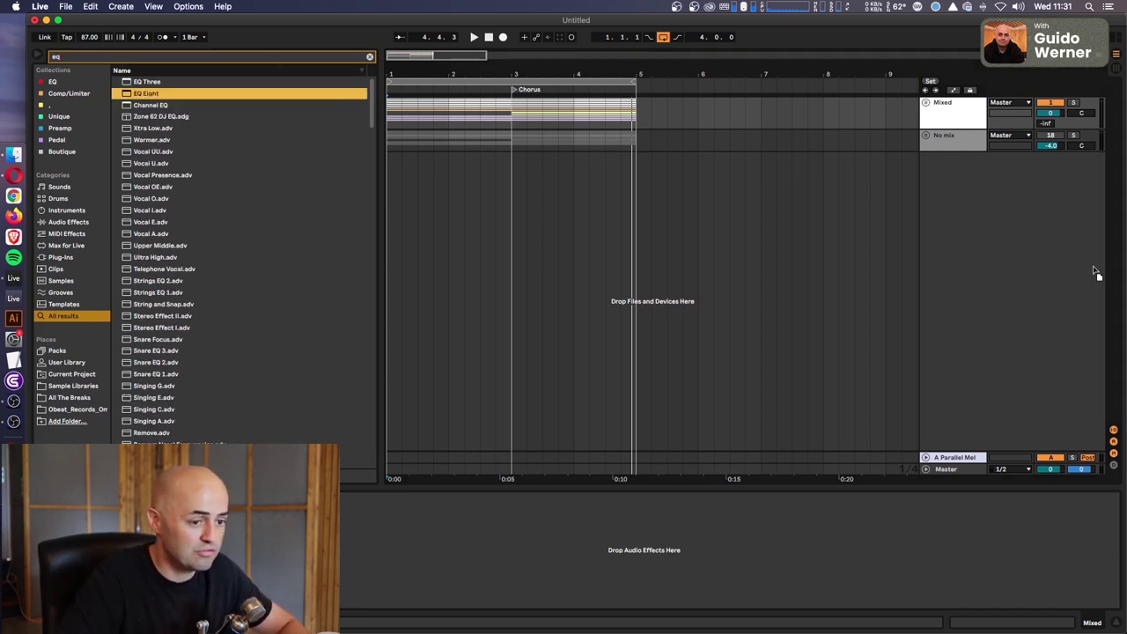
{"action": "left_click_drag", "start_coordinate": [976, 259], "coordinate": [969, 264]}
Set the EQ Eight to M/S mode editing Mid, and turn off band 8.
{"action": "left_click_drag", "start_coordinate": [341, 544], "coordinate": [368, 532]}
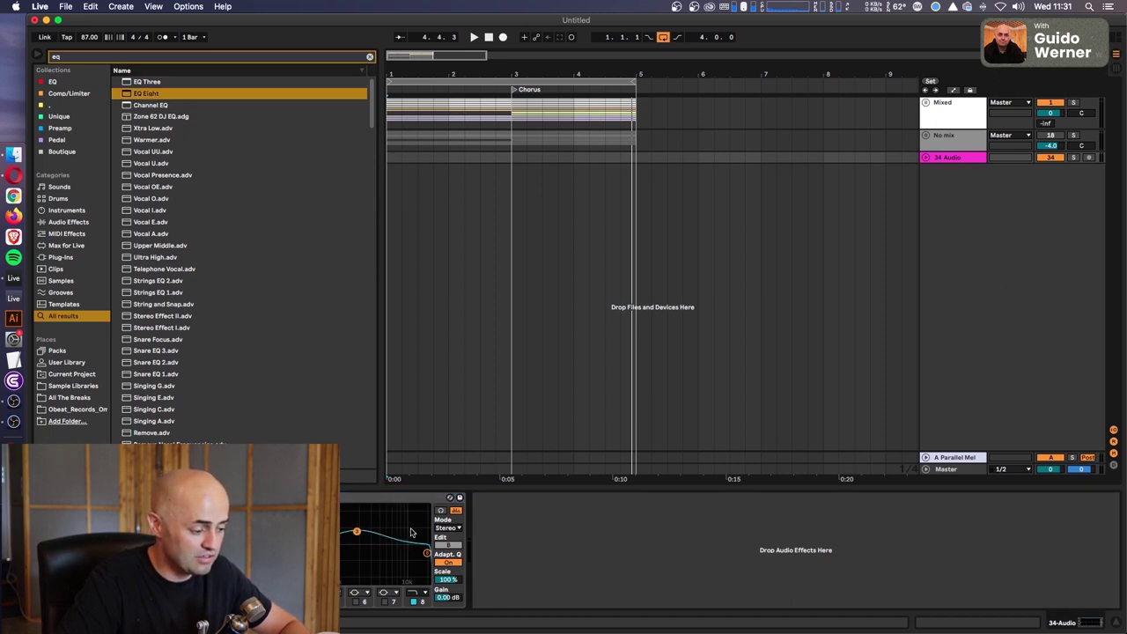
{"action": "left_click", "coordinate": [447, 527]}
{"action": "left_click", "coordinate": [448, 556]}
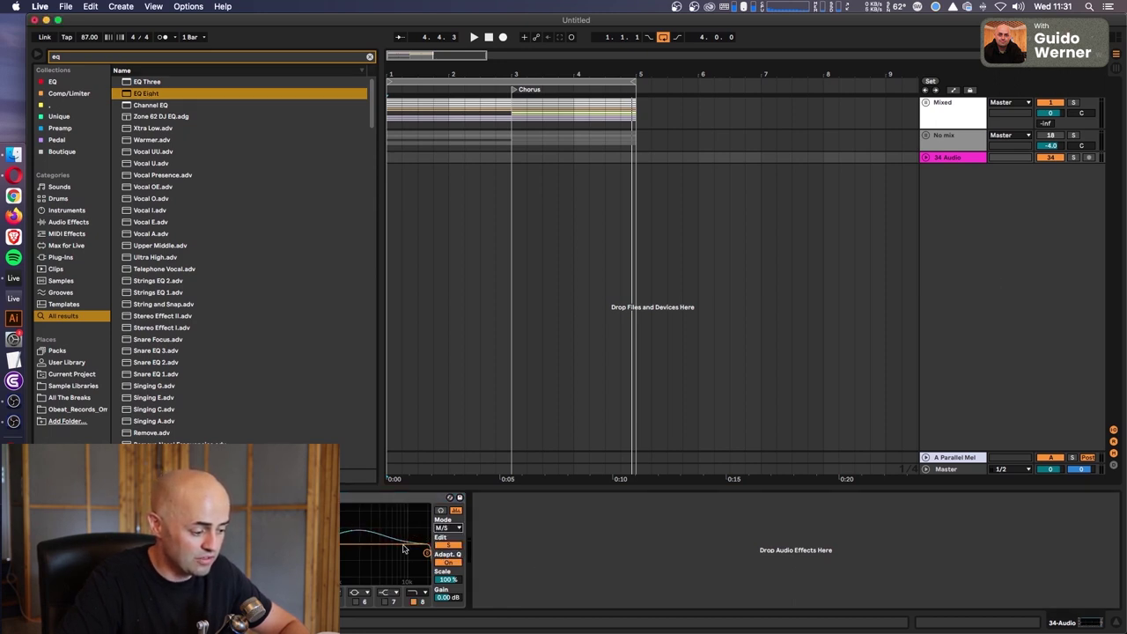
{"action": "left_click", "coordinate": [447, 546]}
{"action": "left_click_drag", "start_coordinate": [358, 533], "coordinate": [350, 549]}
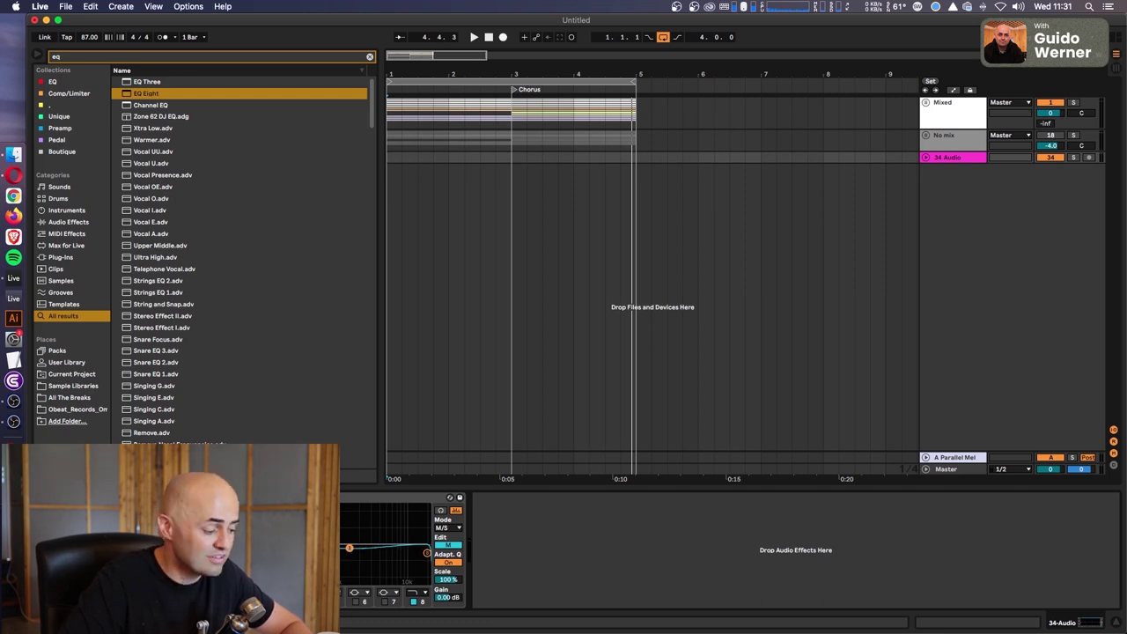
{"action": "left_click", "coordinate": [415, 601]}
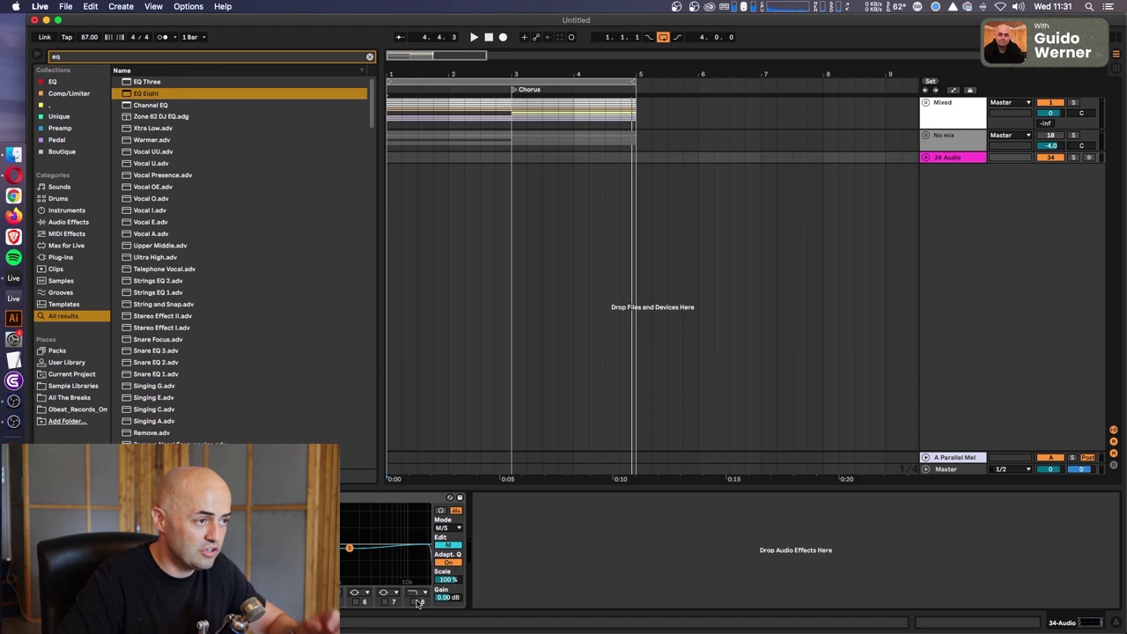